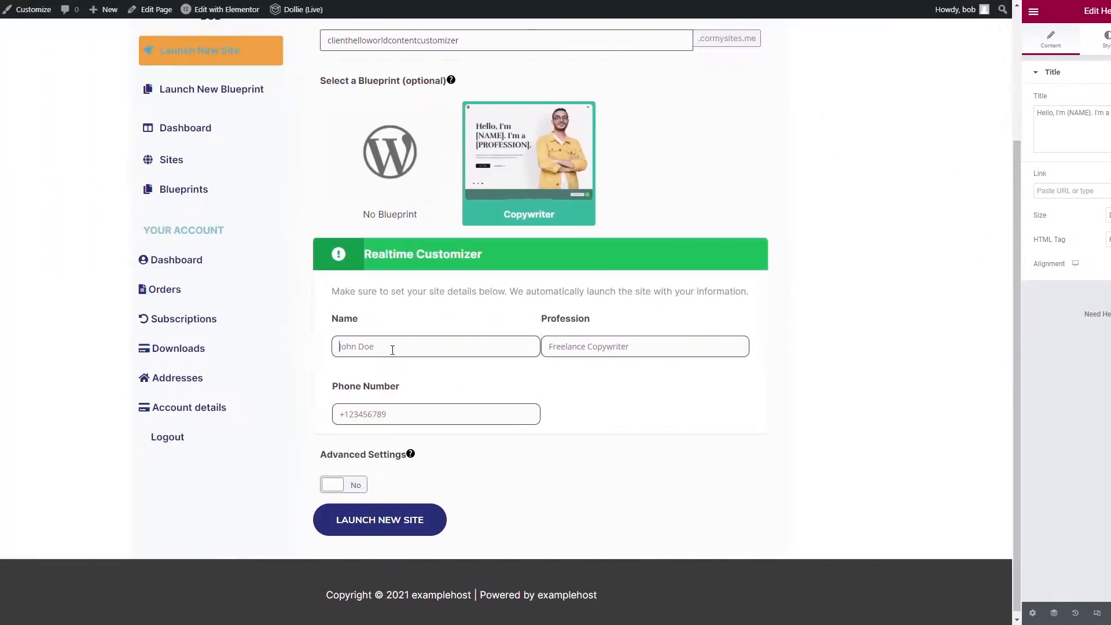
- Fill in the Realtime Customizer with the client's name, profession WordSmith and phone number, and launch the new site
left_click(480, 347)
type("Cormac Ó Broin")
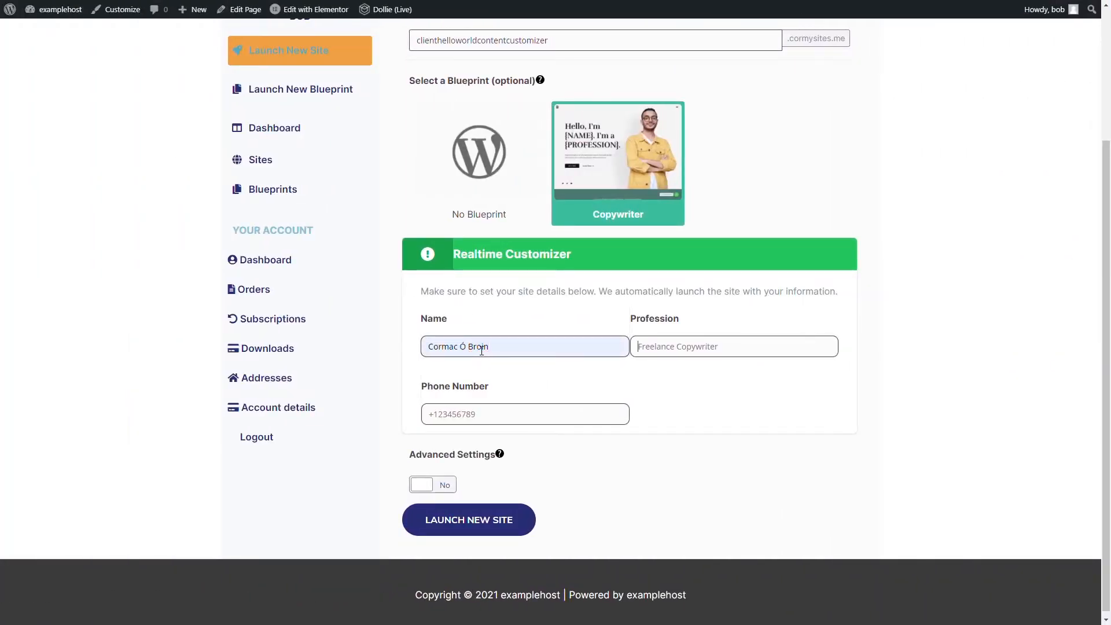
key("Tab")
type("WordSmith")
key("Tab")
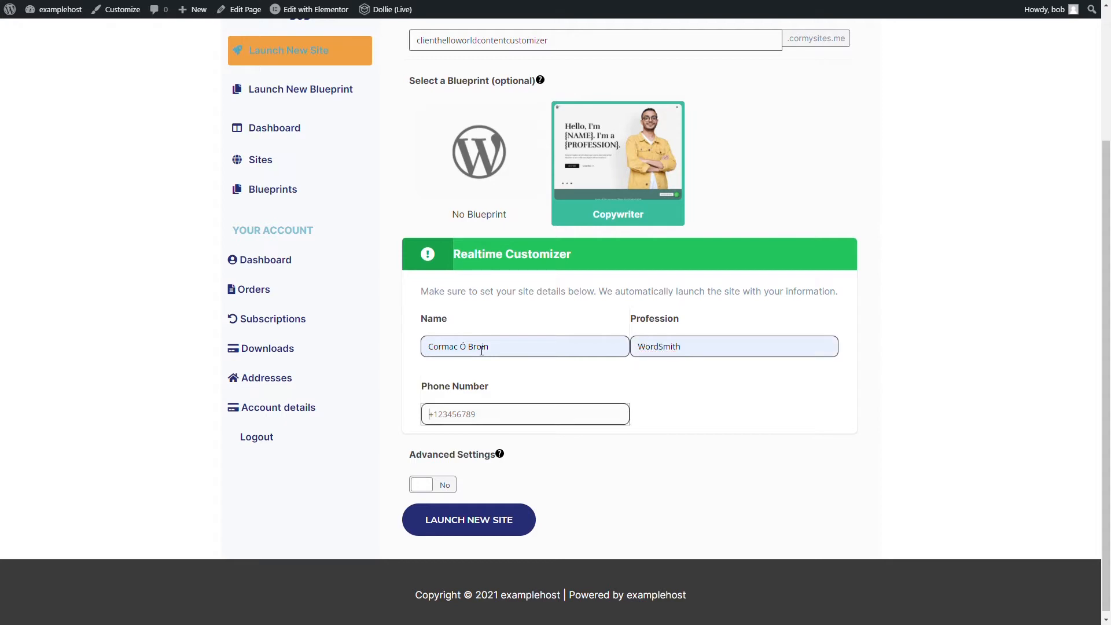
type("+987654321")
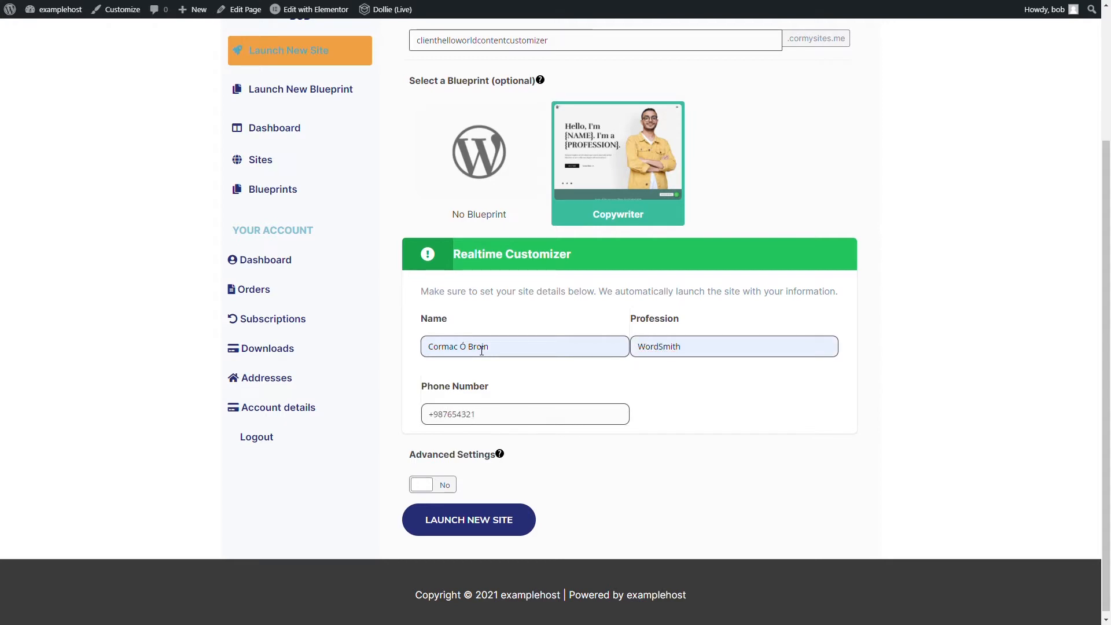
key("Tab")
scroll(493, 467, "down", 1)
left_click(486, 521)
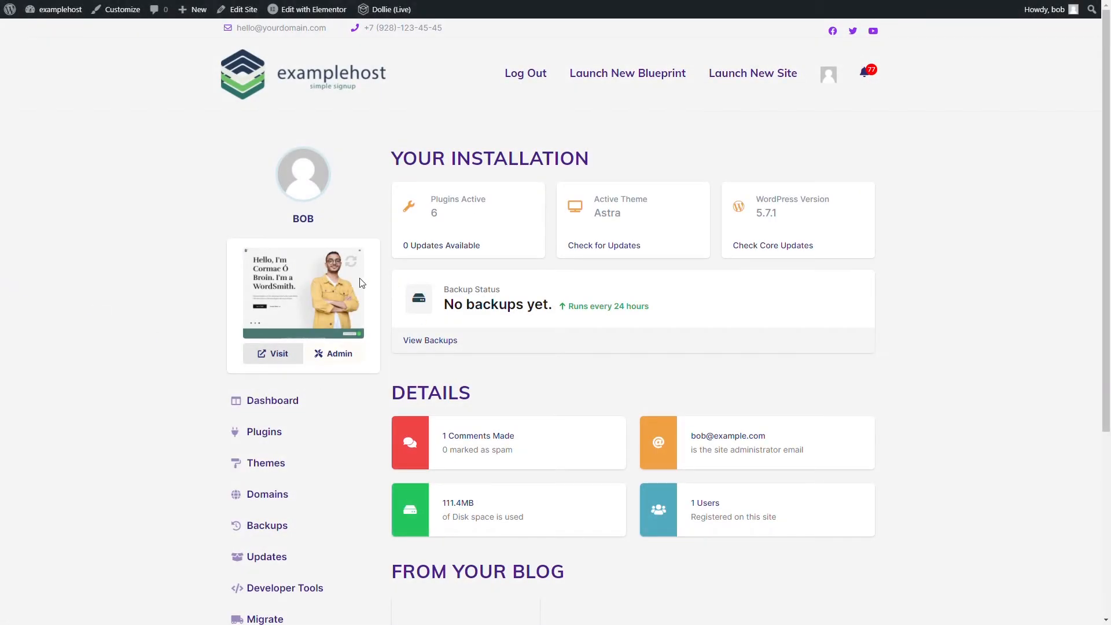
- Visit the launched site and check its hero heading and WhatsApp chat widget
left_click(297, 282)
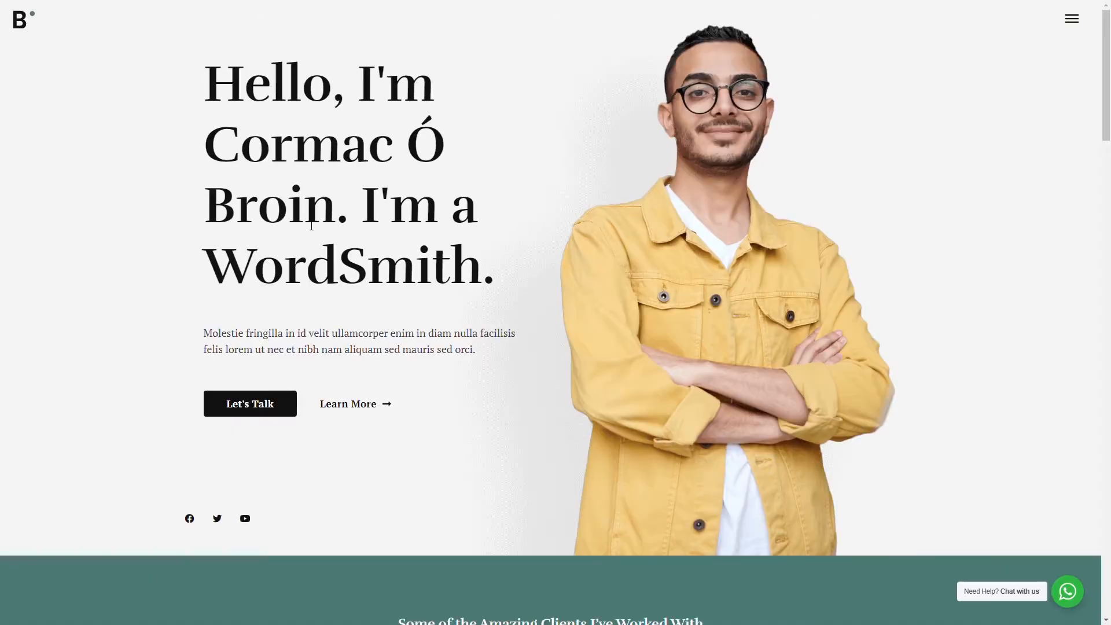
left_click_drag(356, 83, 496, 294)
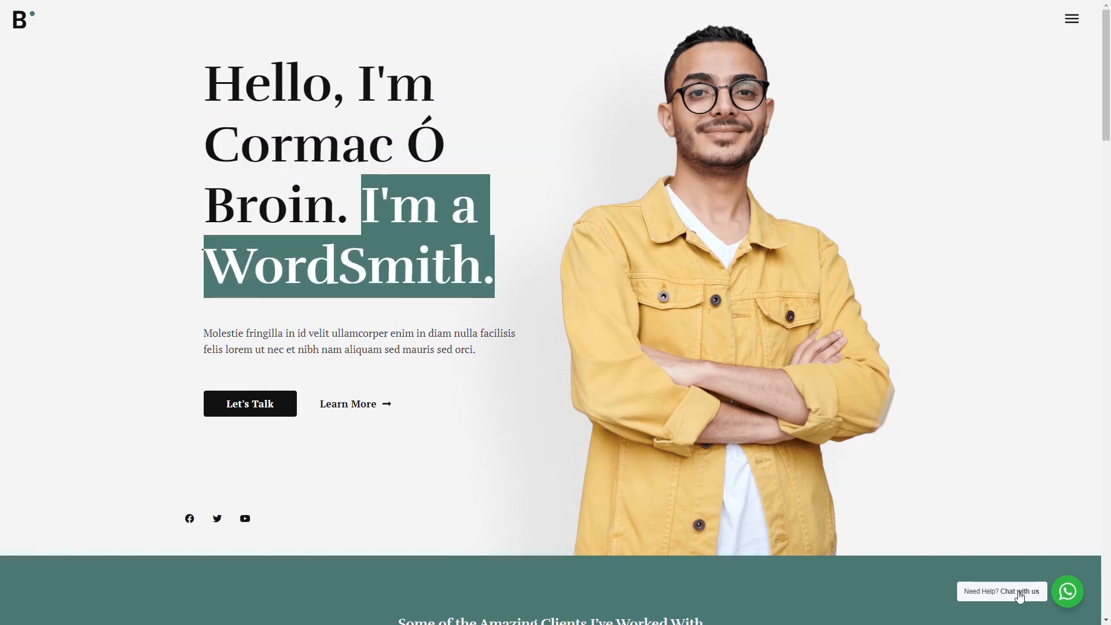
left_click(998, 592)
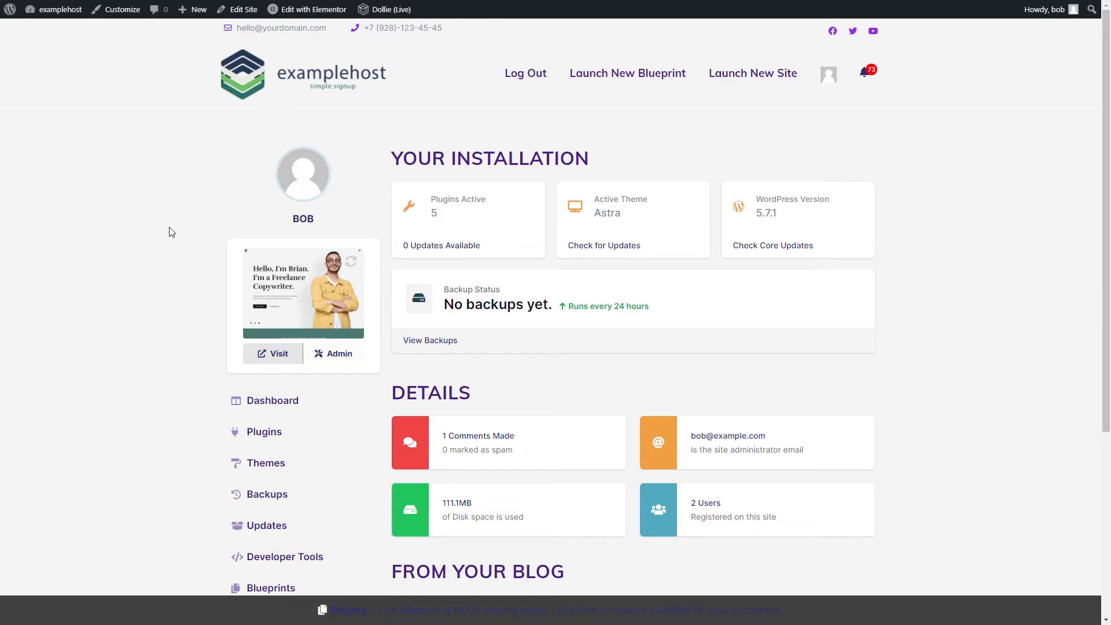
- Go through the blueprint site's WordPress admin to its front page and open that page in Elementor
left_click(345, 352)
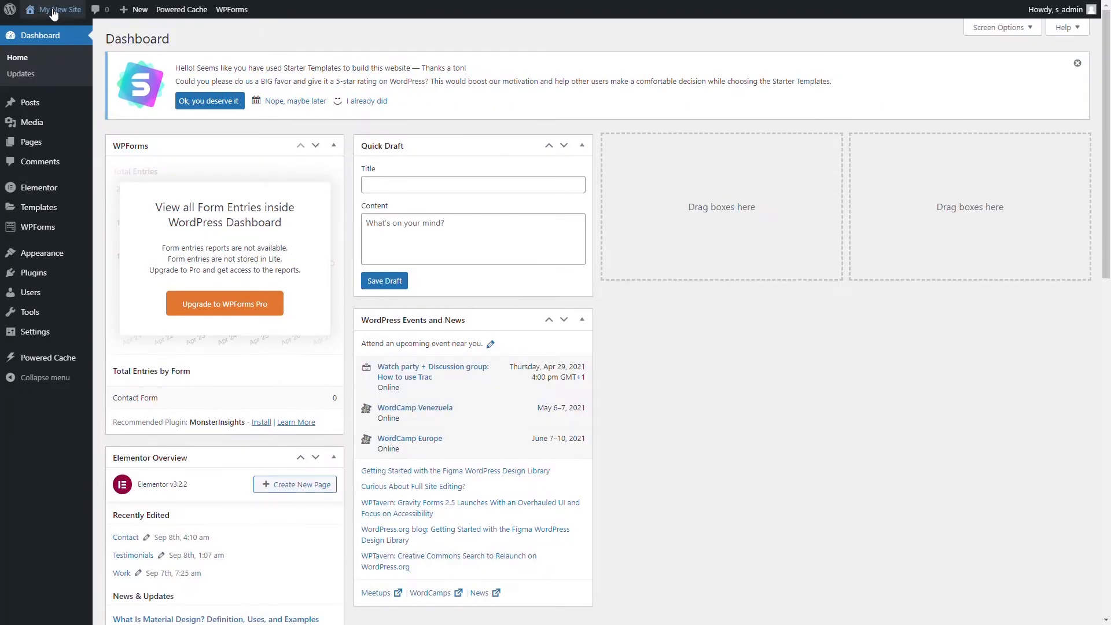
mouse_move(64, 19)
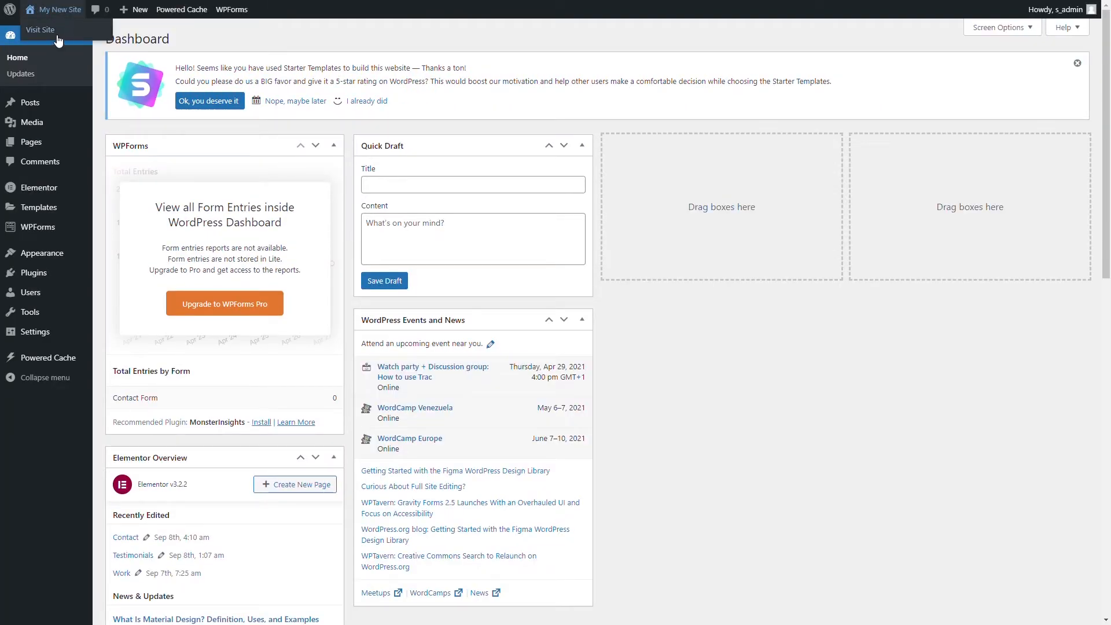
left_click(58, 38)
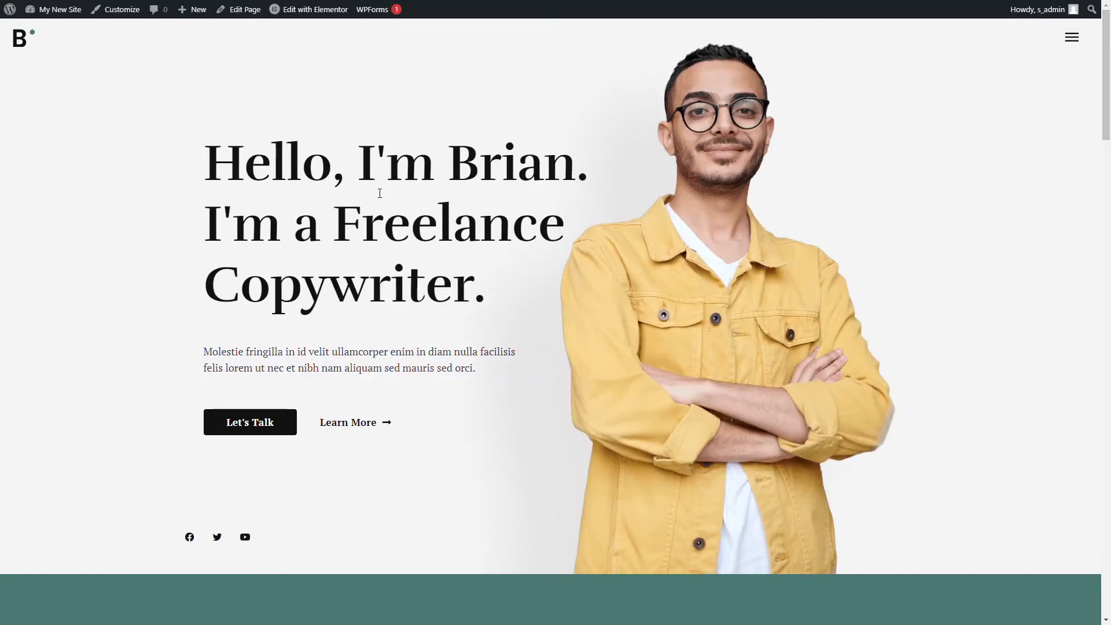
left_click(323, 13)
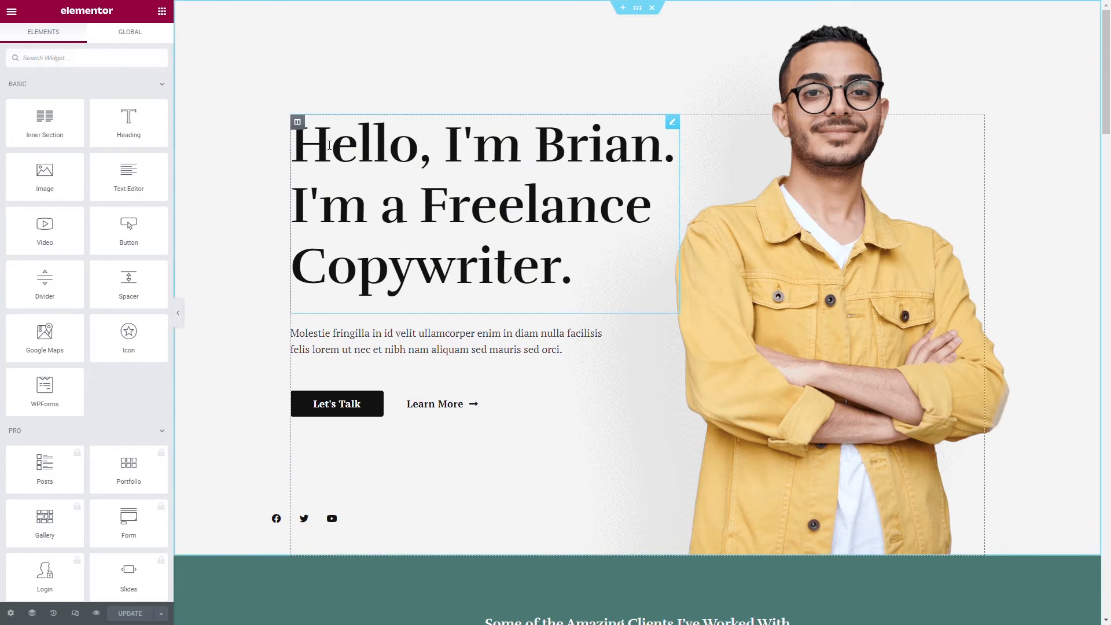
- Replace the first name in the hero heading with the placeholder {NAME}
left_click(533, 148)
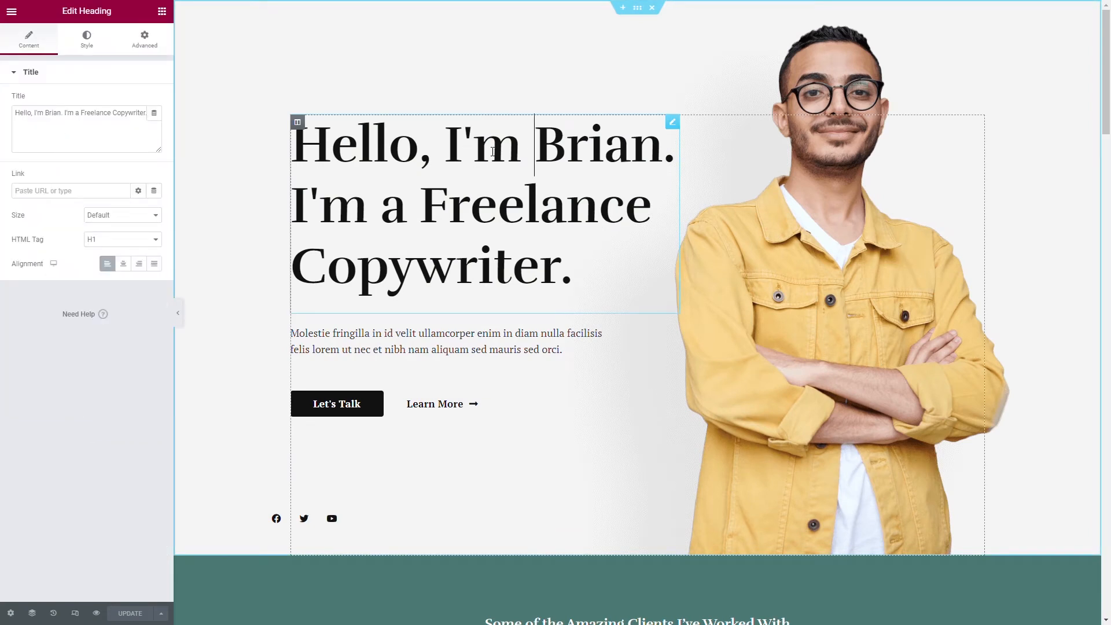
key("shift+Right")
key("shift+Right")
key("shift+Right")
key("shift+Right")
key("shift+Right")
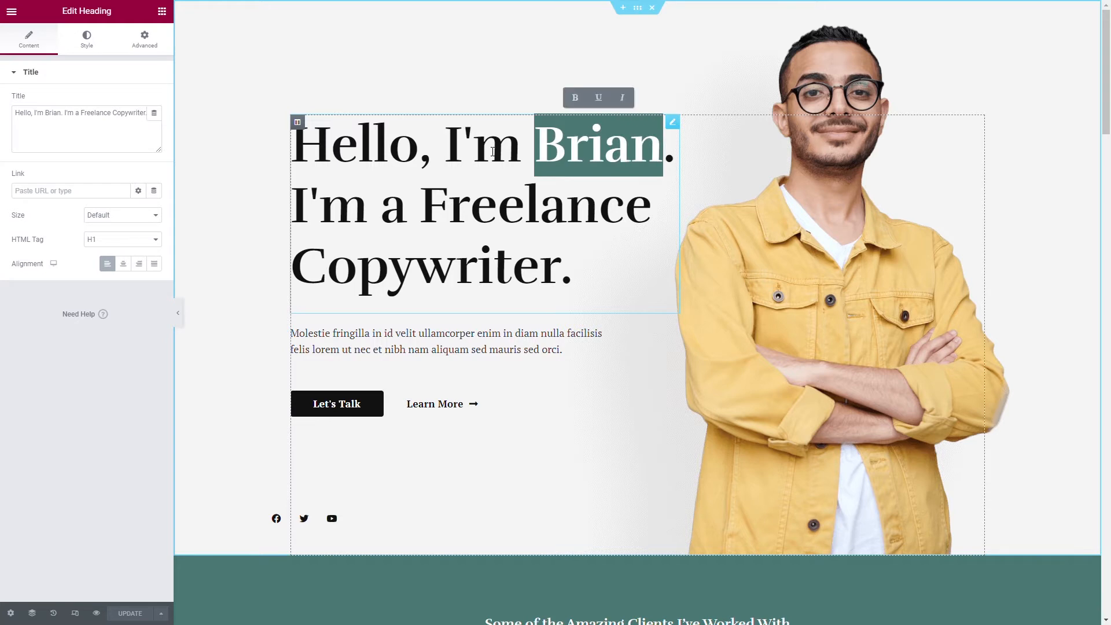
type("{")
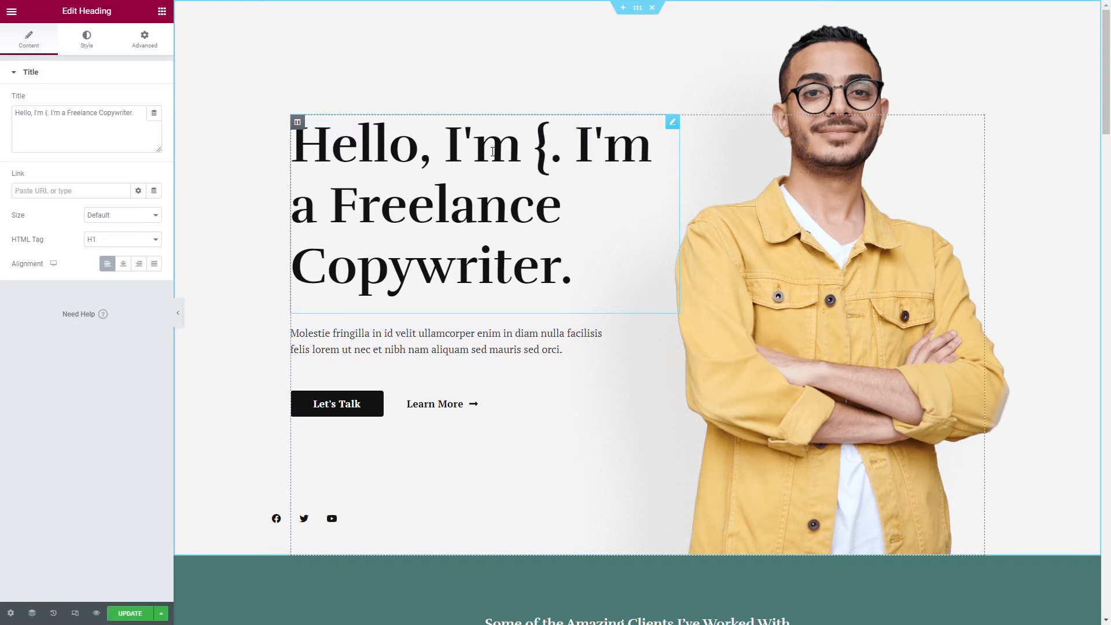
type("NAME")
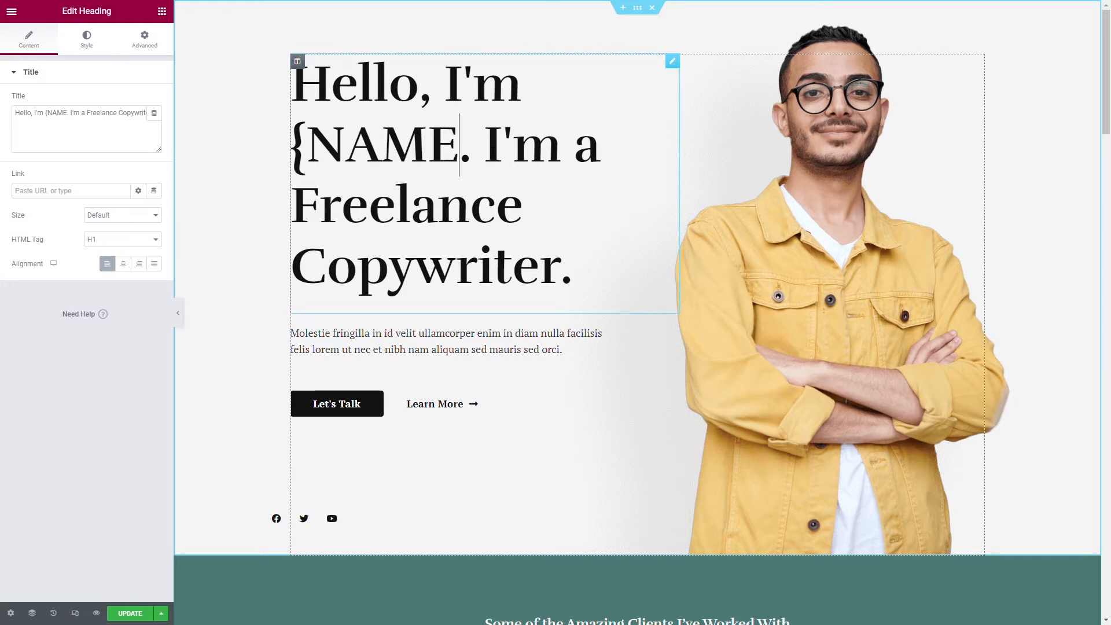
type("}")
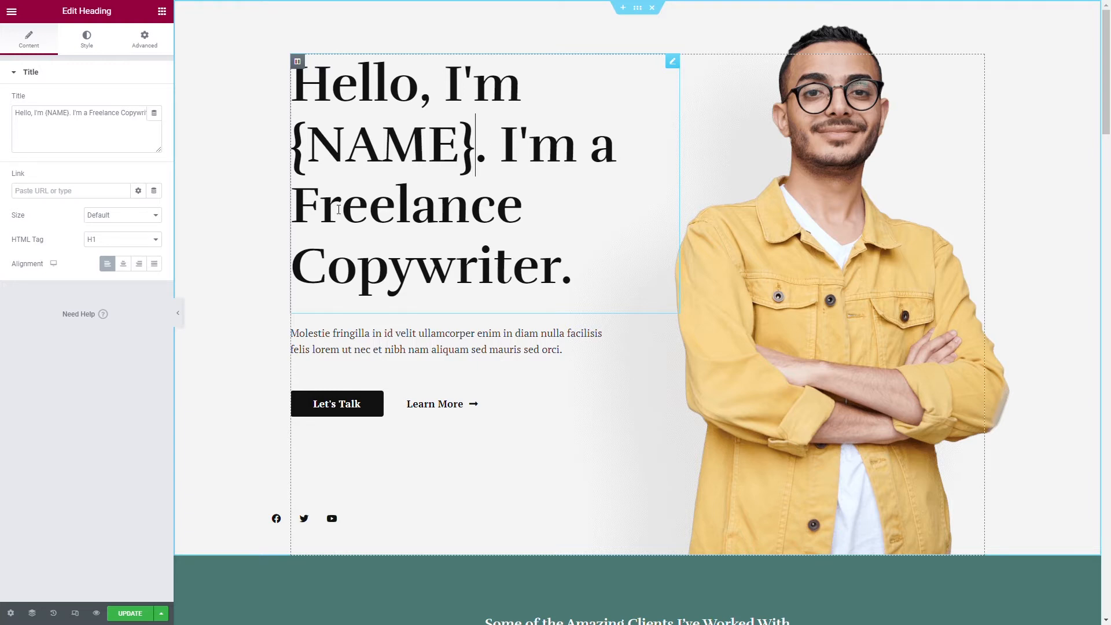
- Replace "Freelance Copywriter" in the hero heading with the placeholder {PROFESSION}
left_click_drag(292, 205, 575, 261)
type("{")
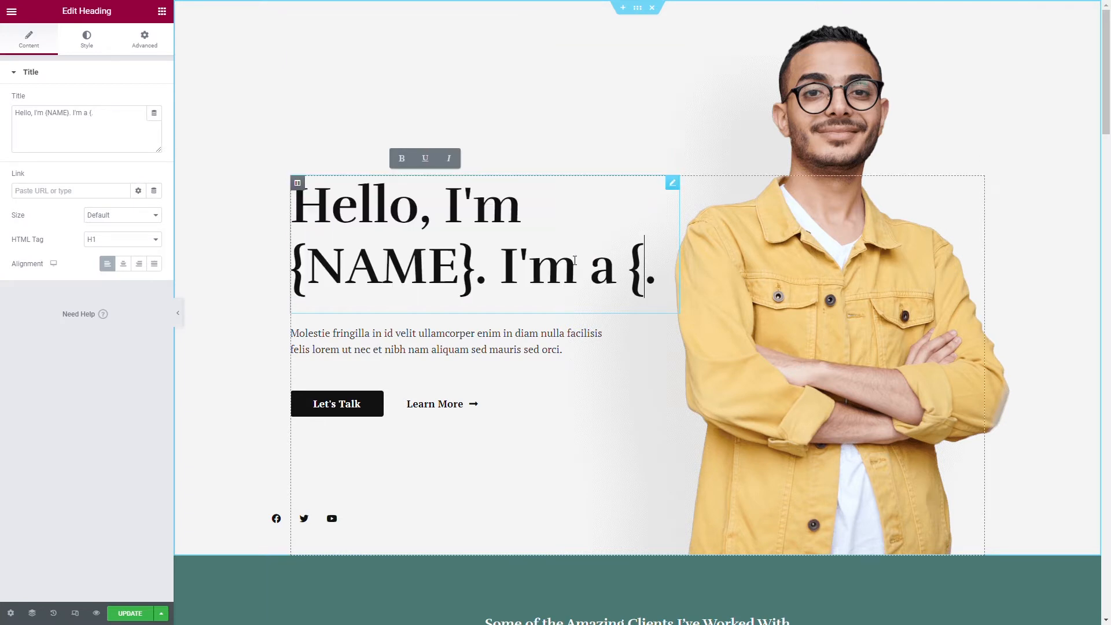
type("PROFE")
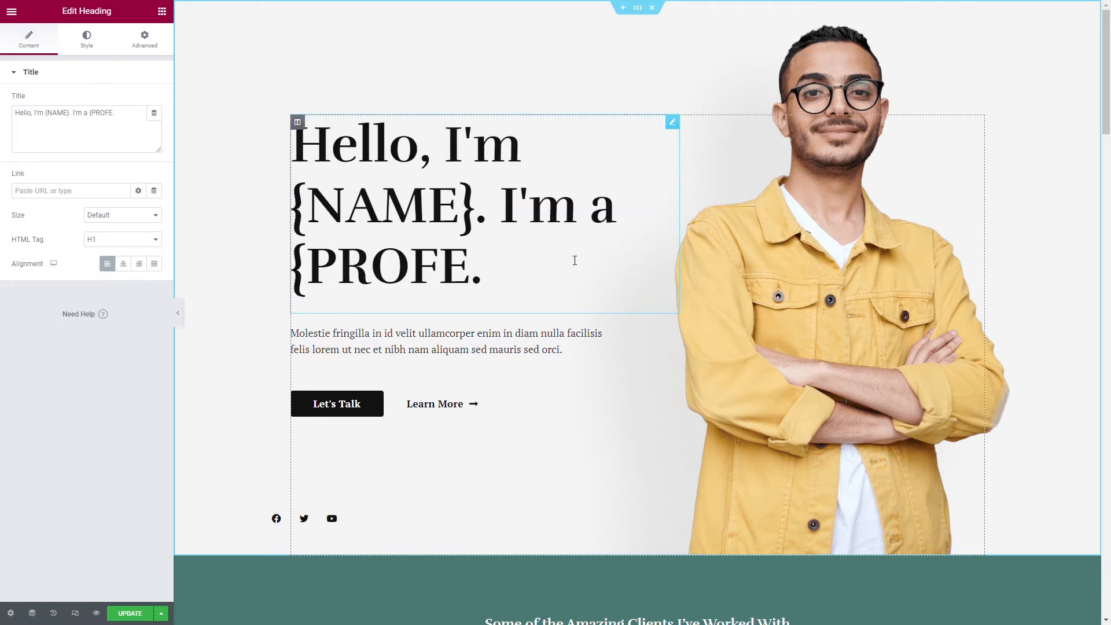
type("SSION}")
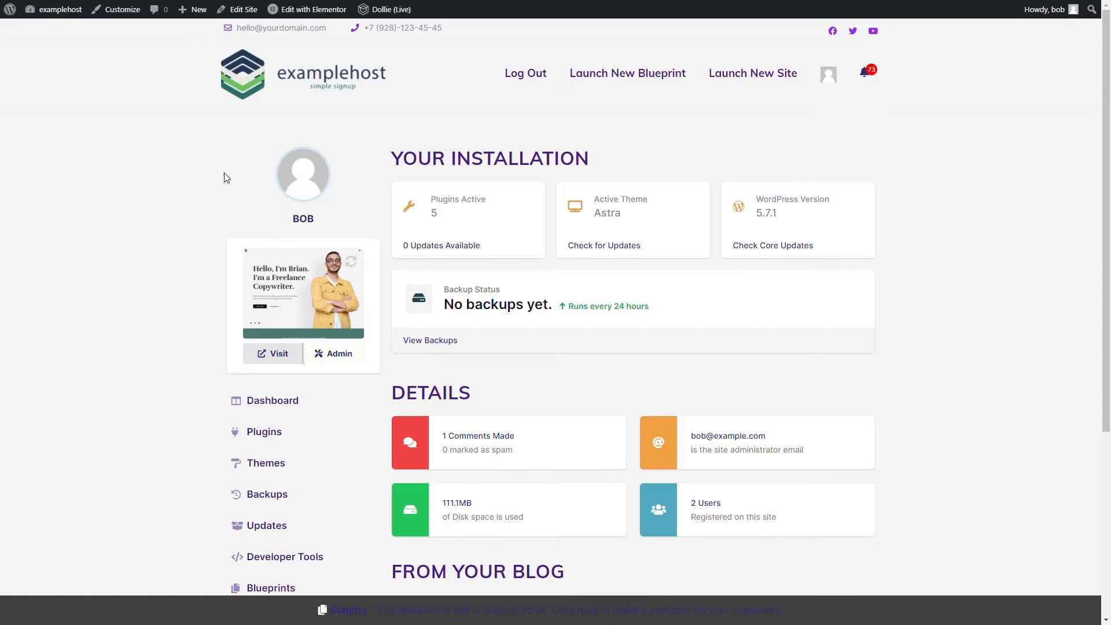
- Open the blueprint management page of the site at its Realtime Content Customizer section
scroll(195, 308, "down", 3)
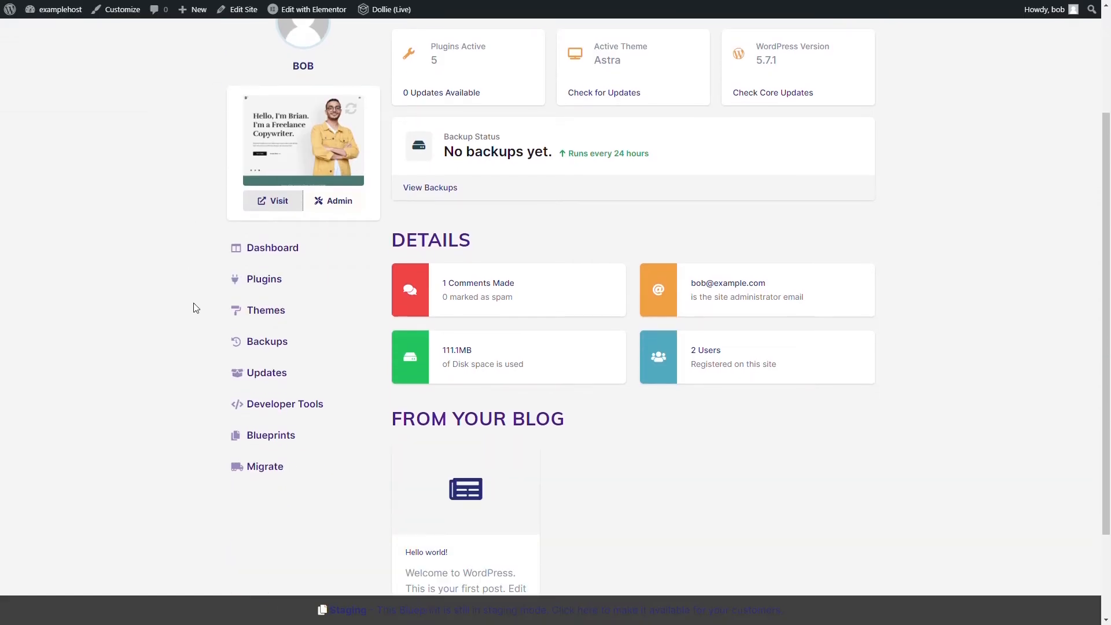
left_click(271, 415)
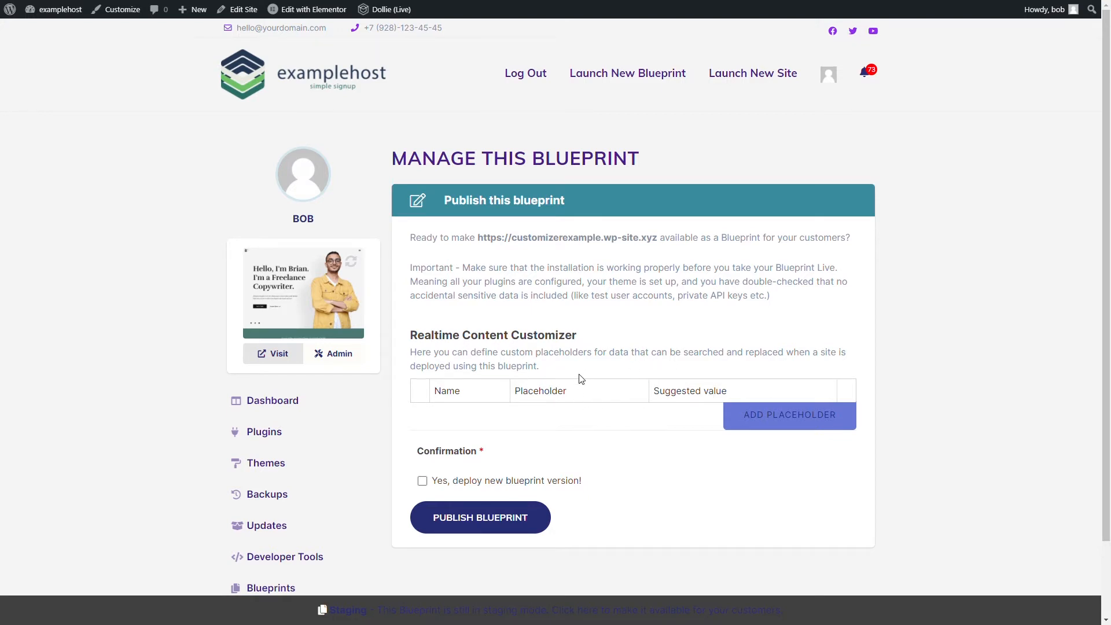
scroll(581, 379, "down", 1)
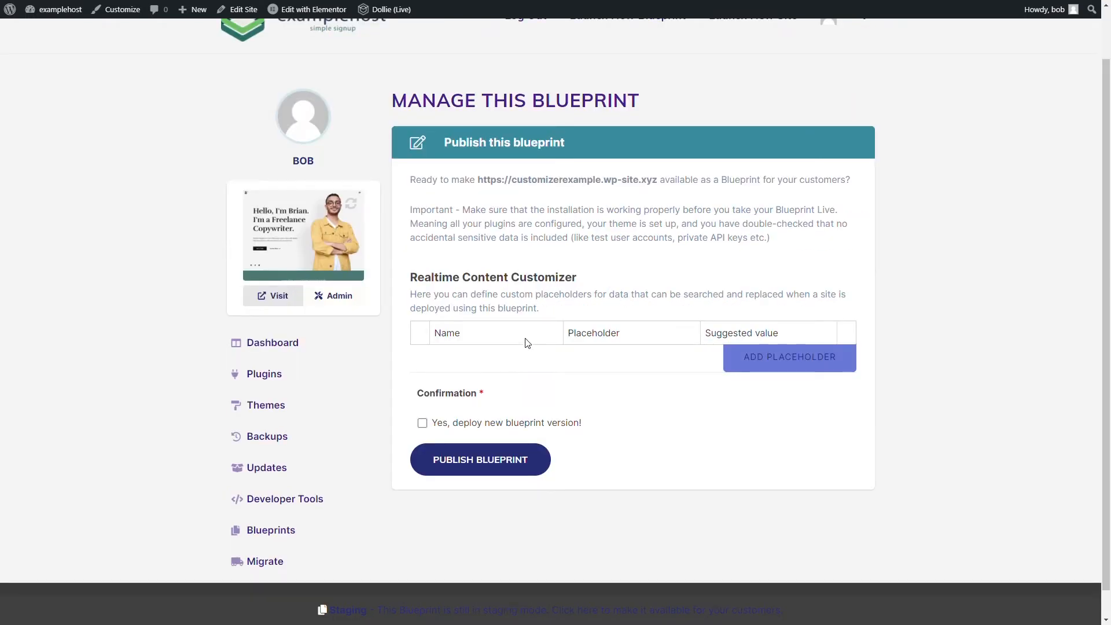
- Add a customizer placeholder called Name with the placeholder {NAME} and a sample full name as suggested value
left_click(797, 364)
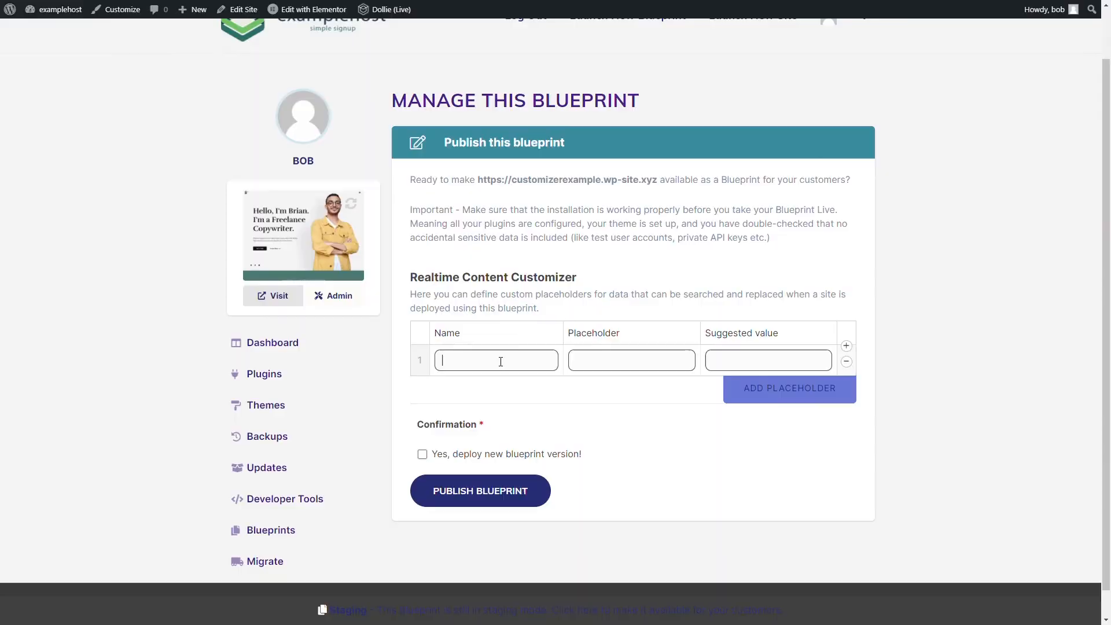
type("Name")
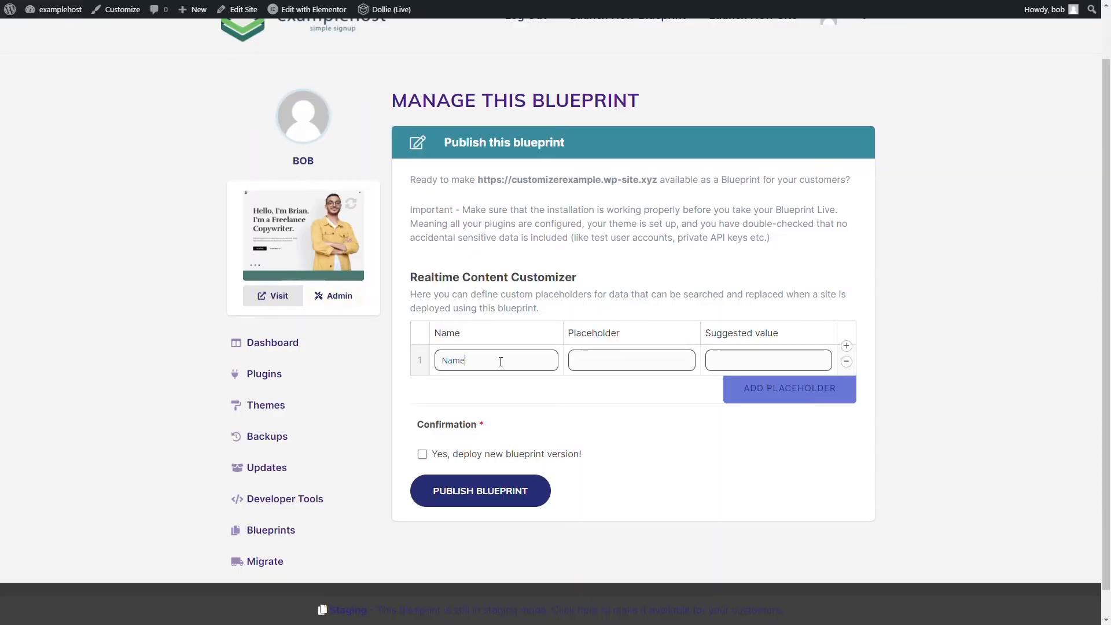
key("Tab")
type("{NAME}John Doe")
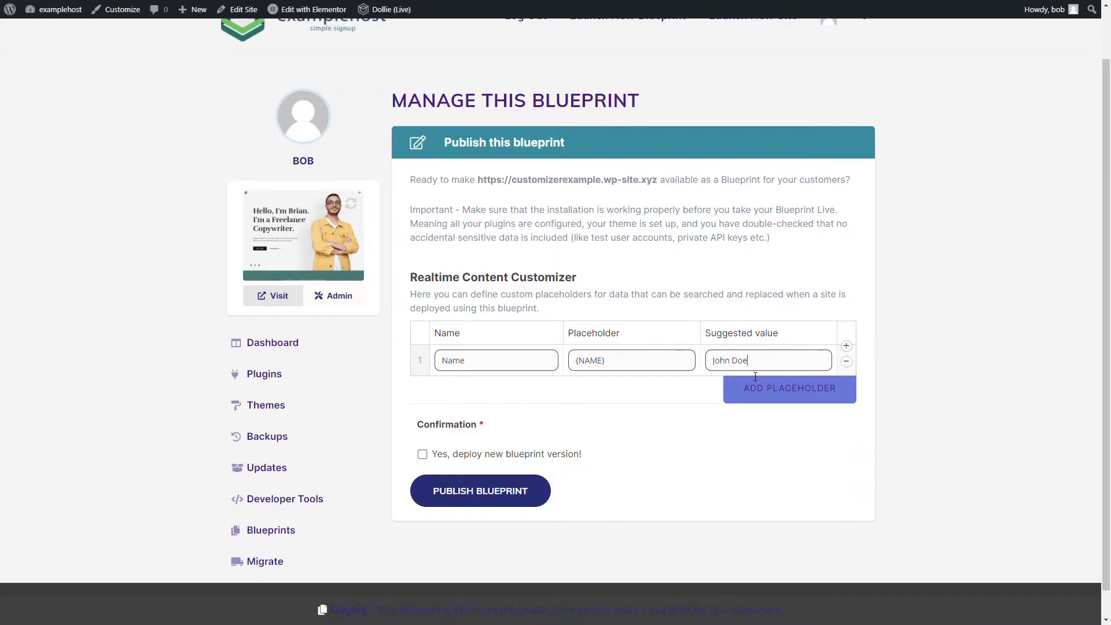
- Add a second customizer placeholder called Profession with the placeholder {PROFESSION} and suggested value Freelance Copywriter
left_click(789, 384)
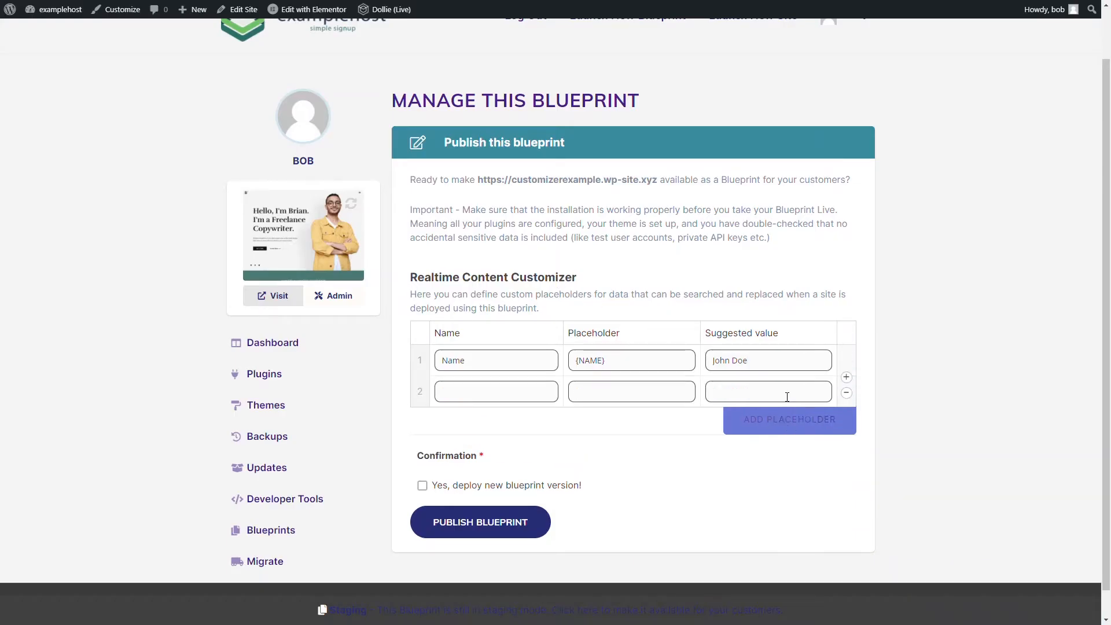
left_click(466, 398)
type("Profession{PRO")
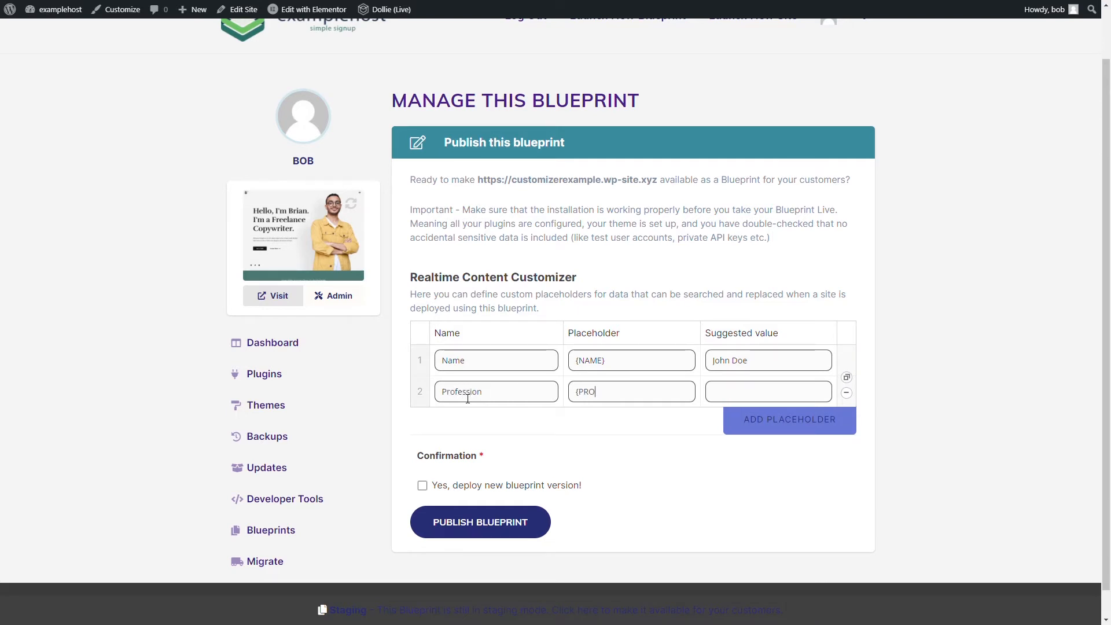
type("FESSION}")
key("Tab")
type("Freelance C")
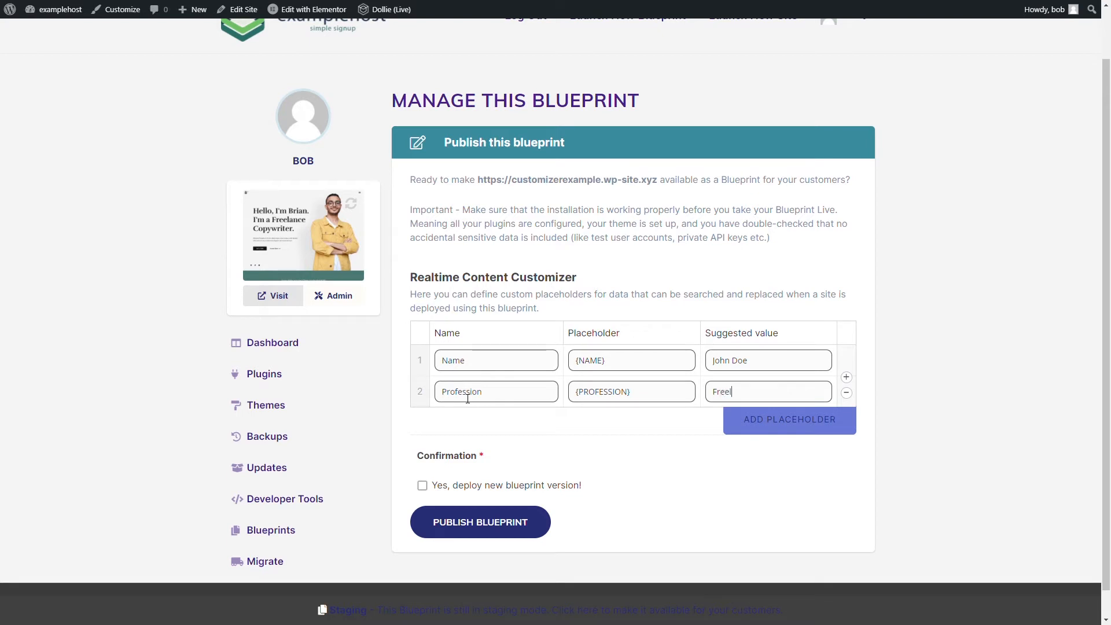
type("opywriter")
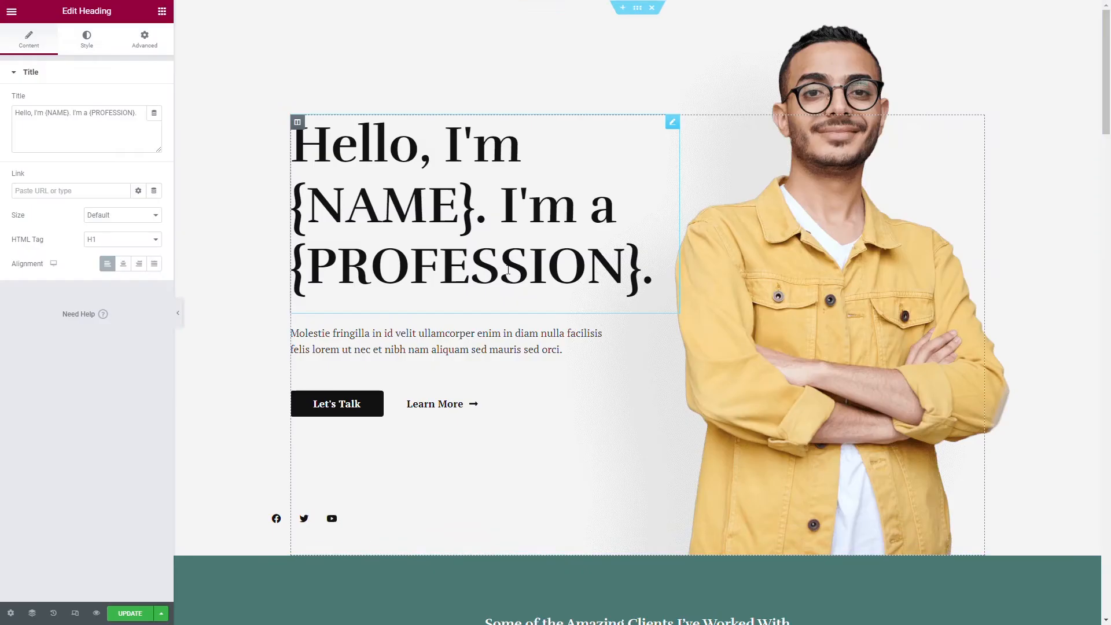
- Save the edited Elementor page, then confirm deploying the new blueprint version and publish the blueprint
left_click(130, 613)
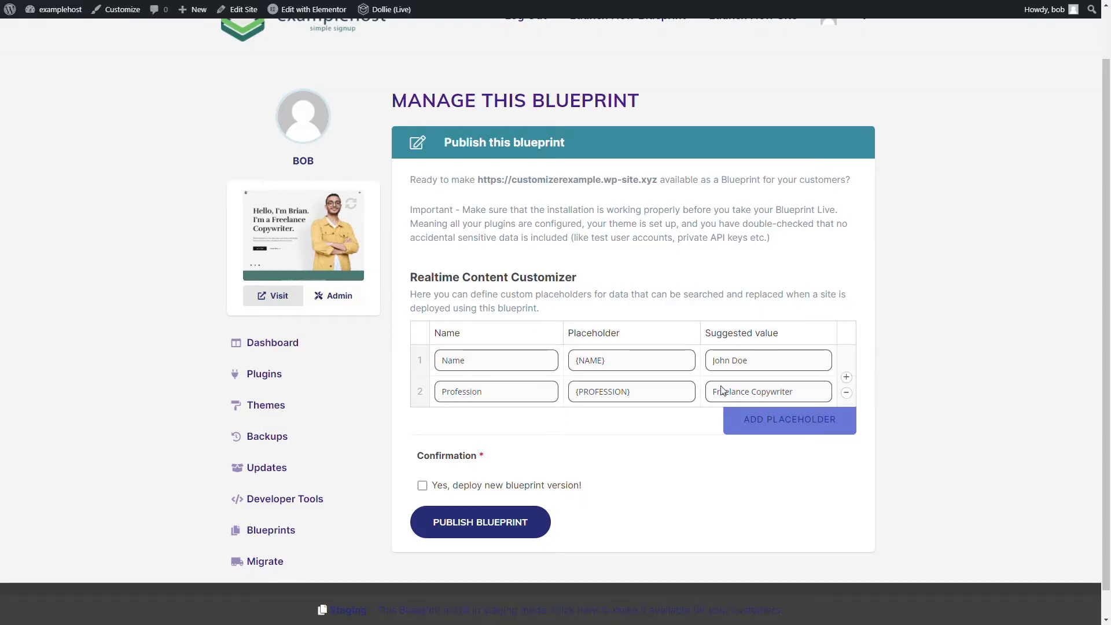
left_click(422, 486)
left_click(498, 530)
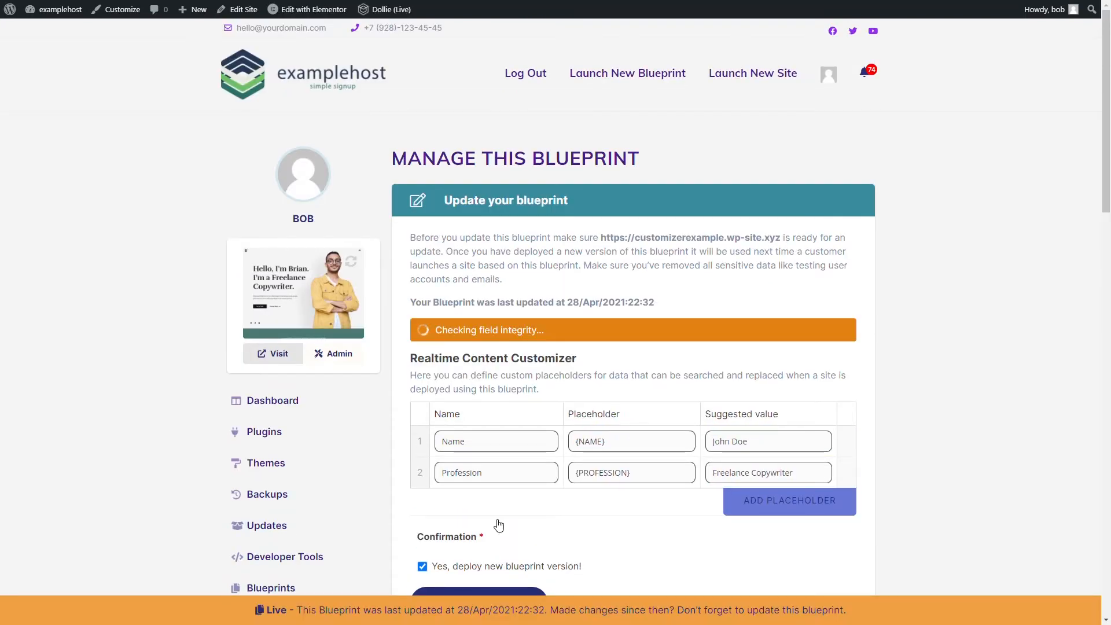
- Review the field integrity check result for the published blueprint's customizer placeholders
scroll(609, 322, "down", 2)
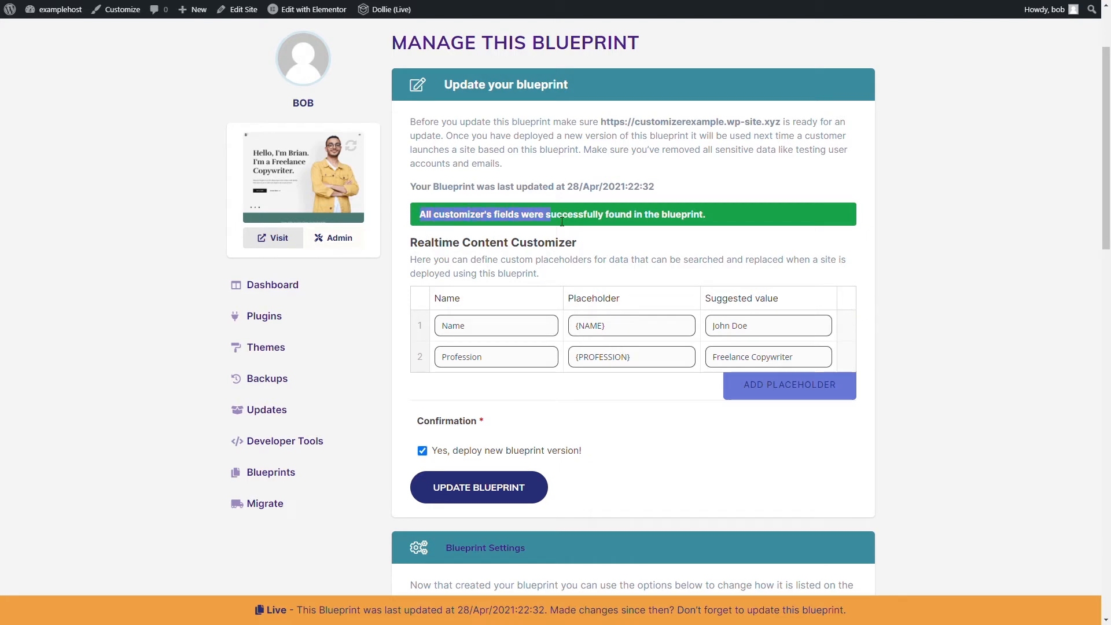
left_click_drag(562, 222, 718, 221)
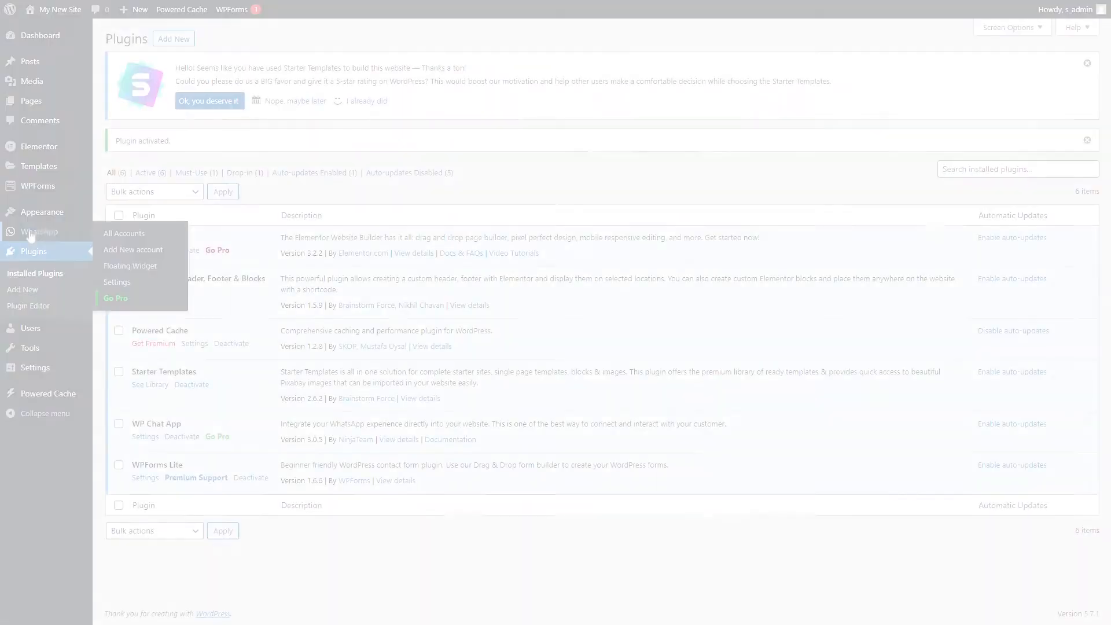
- Add and publish a new WhatsApp account with the sample phone number as account number and {NAME} as title
left_click(133, 250)
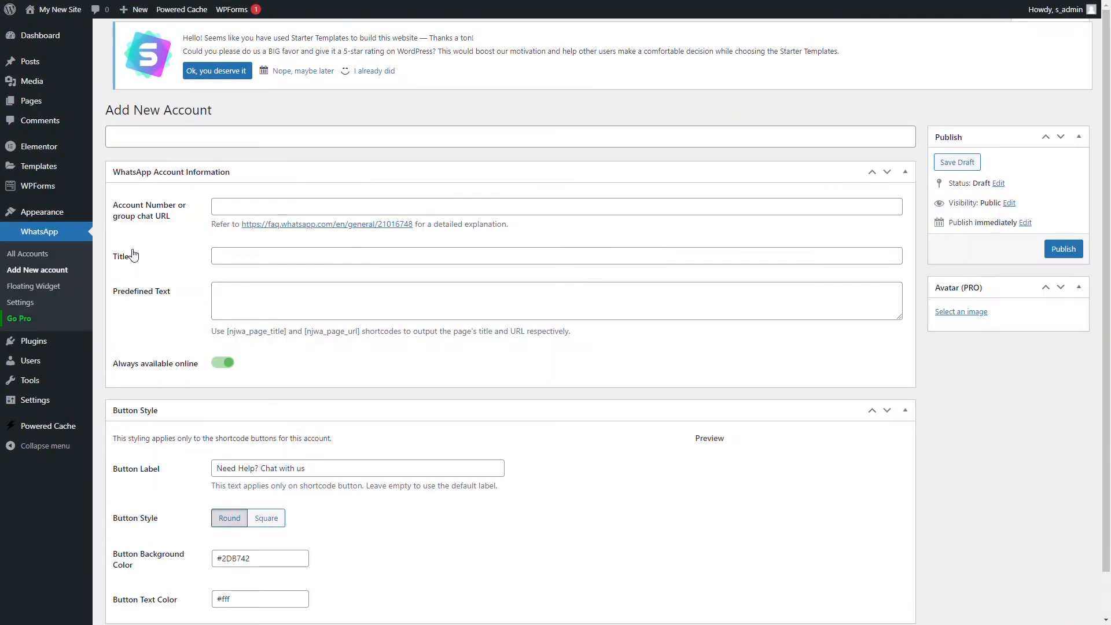
left_click(269, 217)
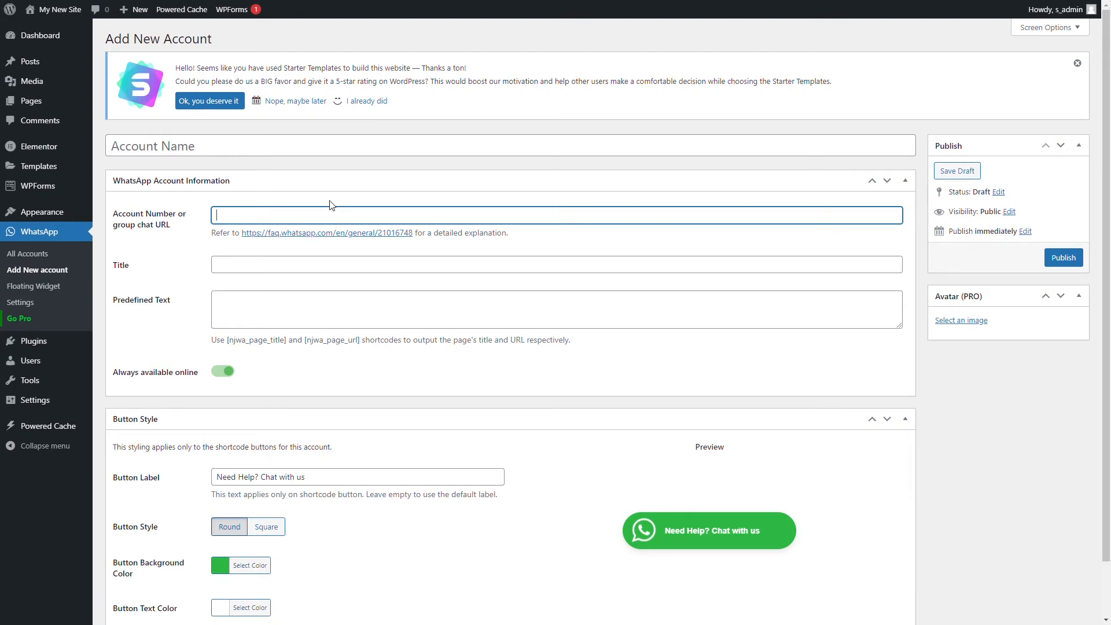
type("+123456789")
left_click(275, 266)
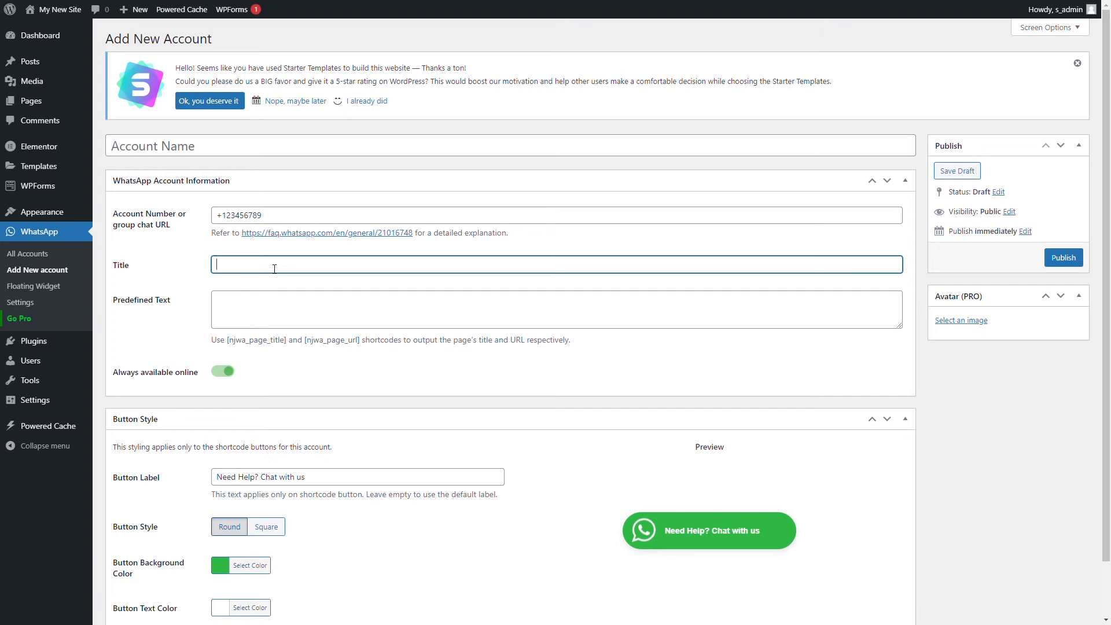
type("{NAME")
left_click(1064, 258)
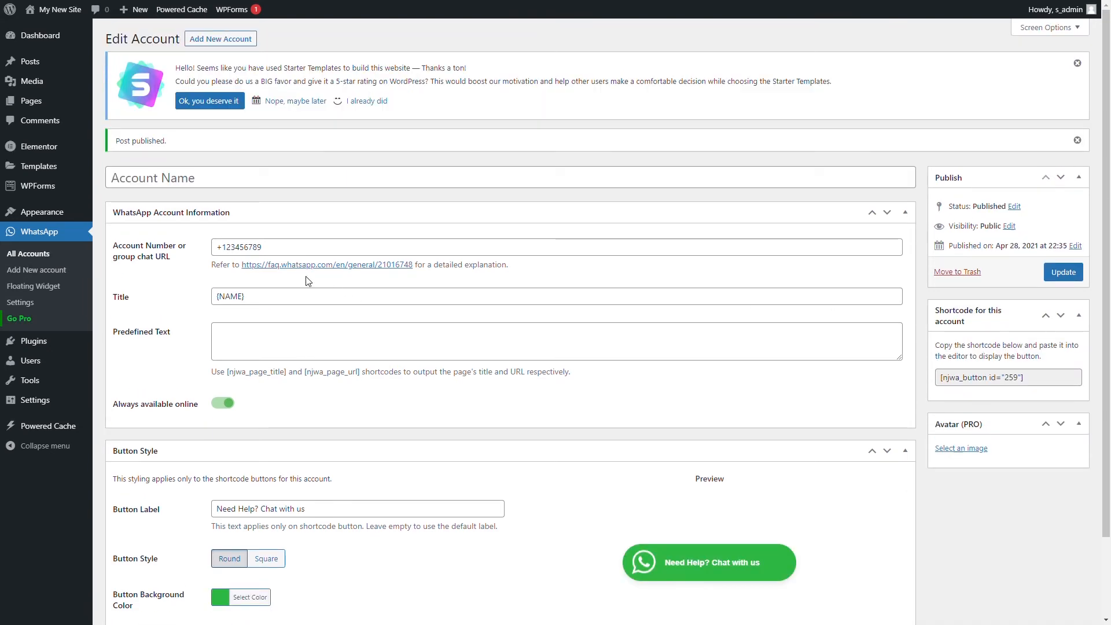
- Add the {NAME} account to the accounts displayed in the WhatsApp floating widget
left_click(52, 287)
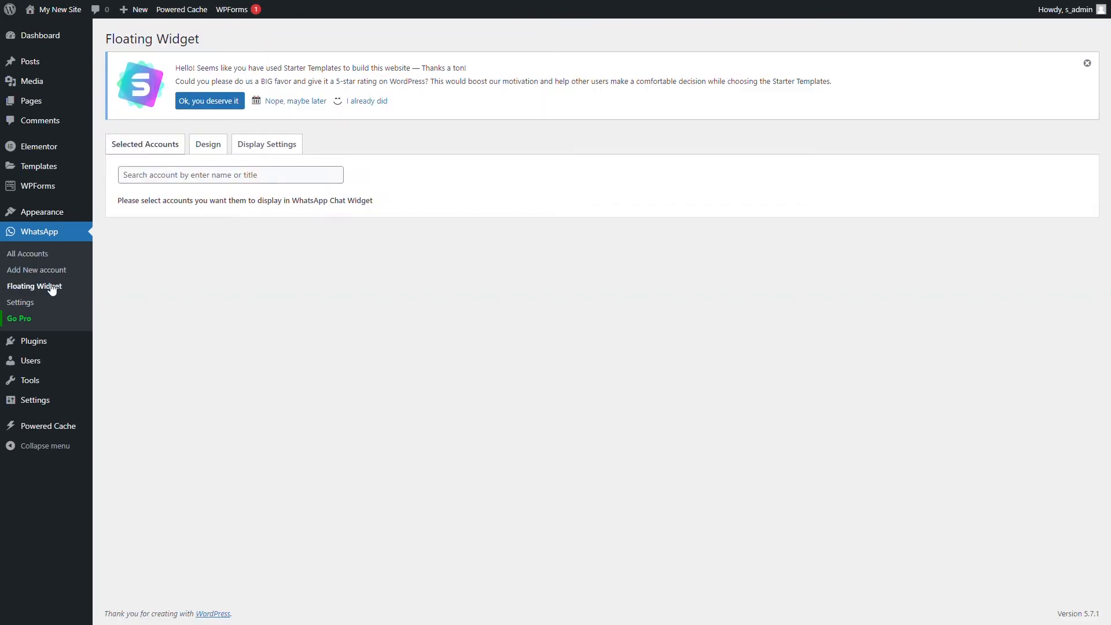
left_click(199, 176)
left_click(211, 213)
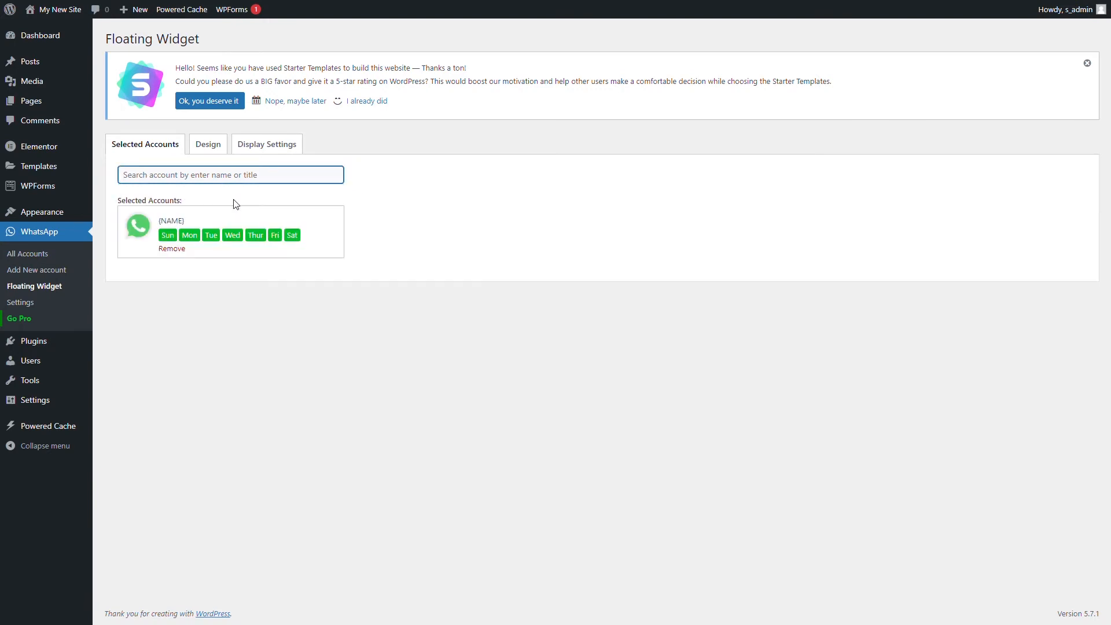
left_click(453, 158)
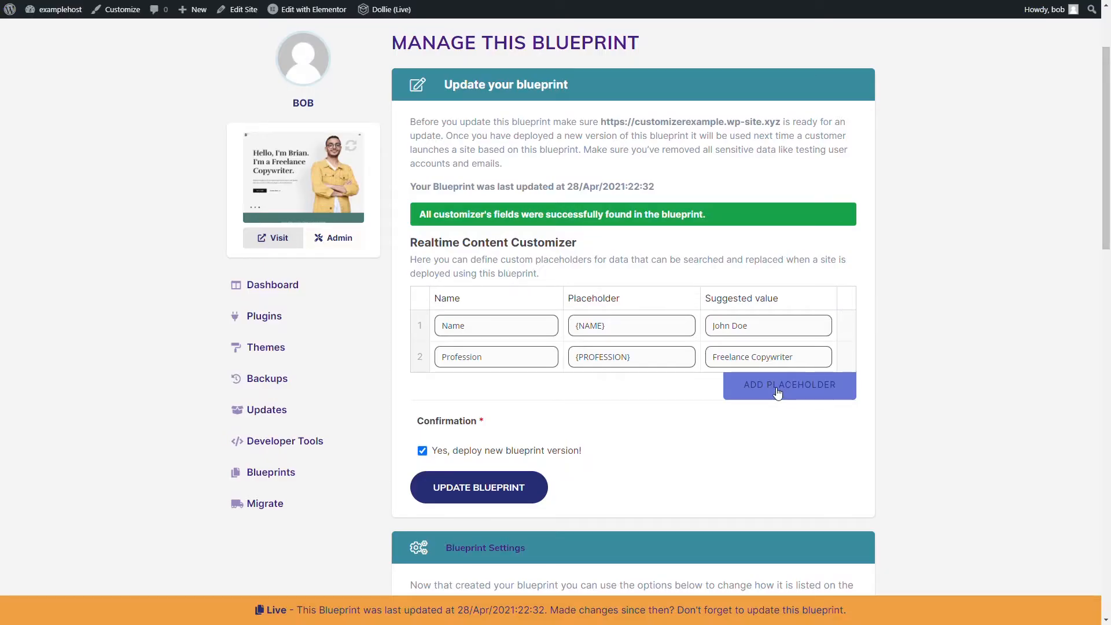
- Add a third customizer placeholder called Phone Number, using the sample phone number as placeholder and suggested value, and update the blueprint
left_click(778, 392)
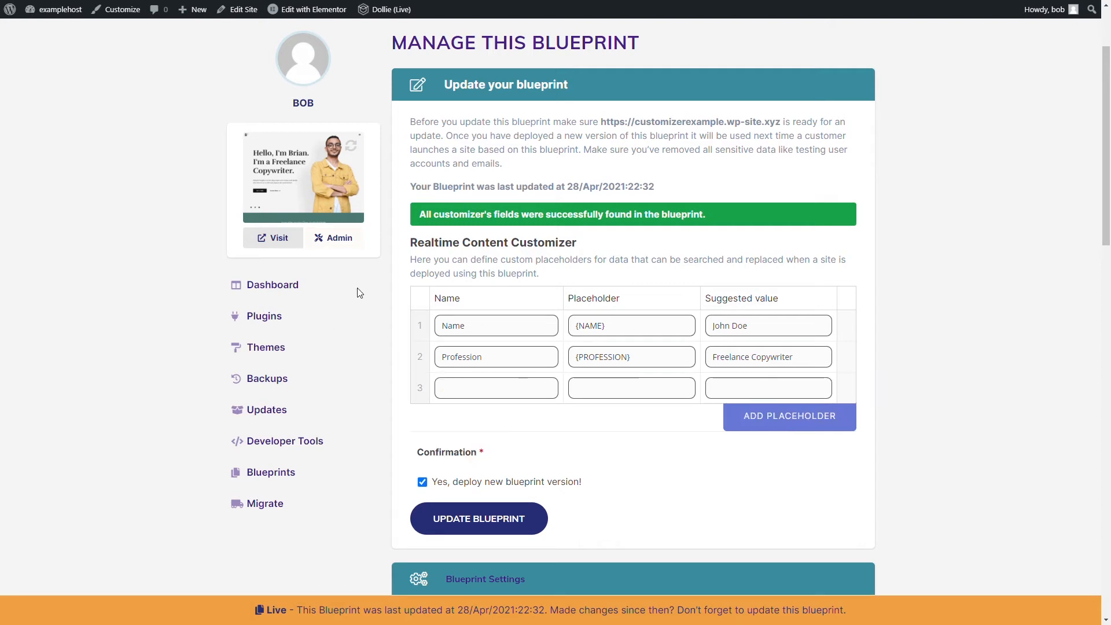
left_click_drag(477, 326, 443, 327)
left_click_drag(607, 326, 543, 335)
left_click(533, 384)
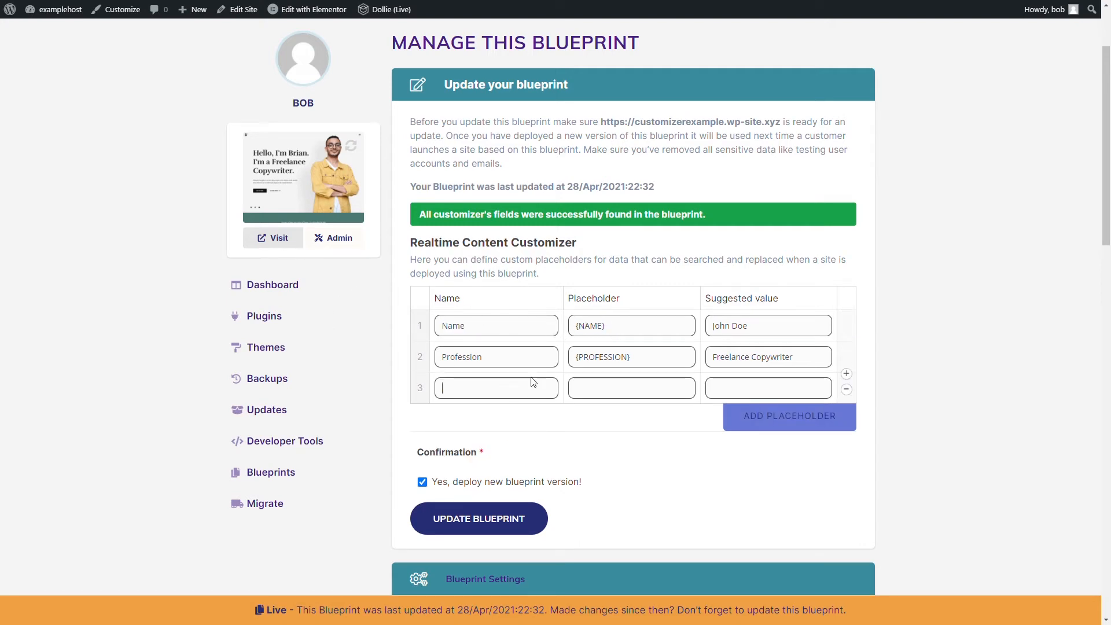
type("Phone N")
type("umbe")
type("{")
key("BackSpace")
type("+")
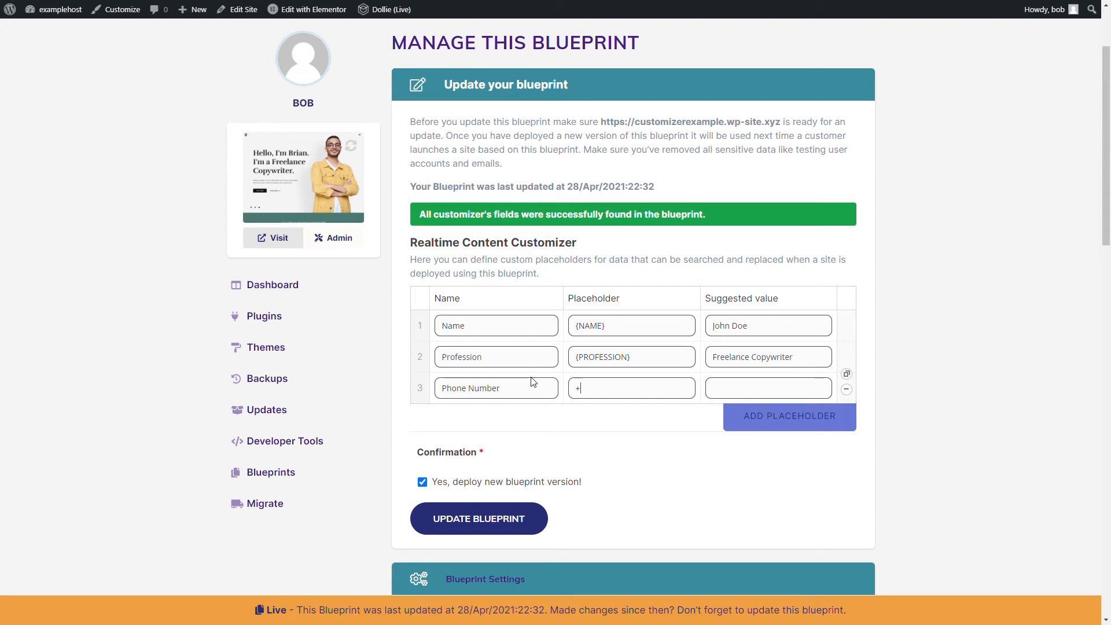
type("123456789")
key("Tab")
type("3456789")
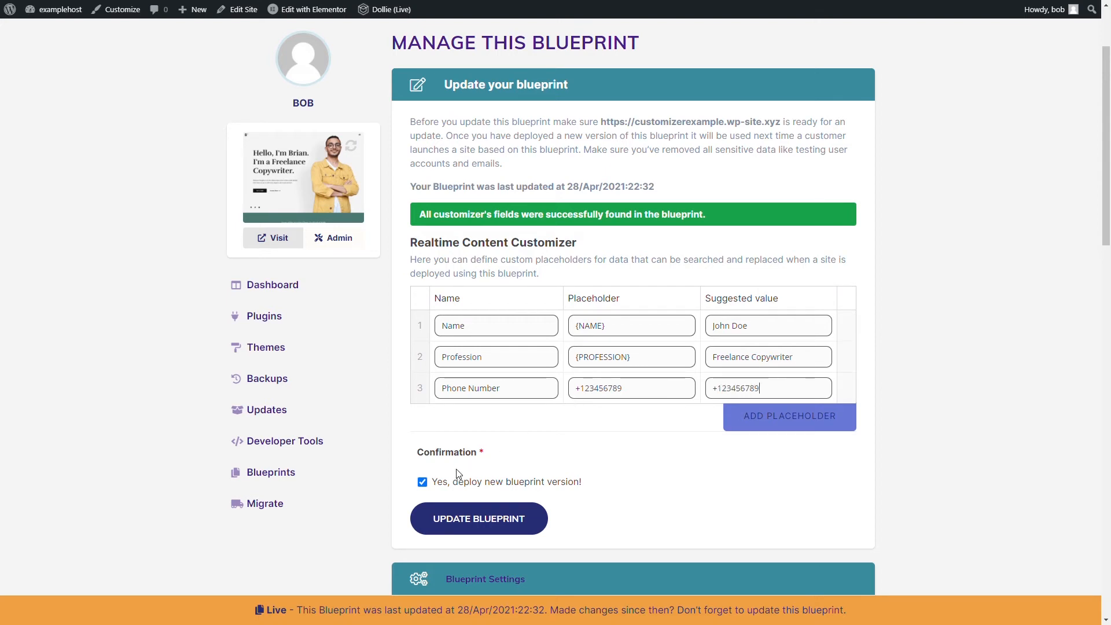
left_click(488, 522)
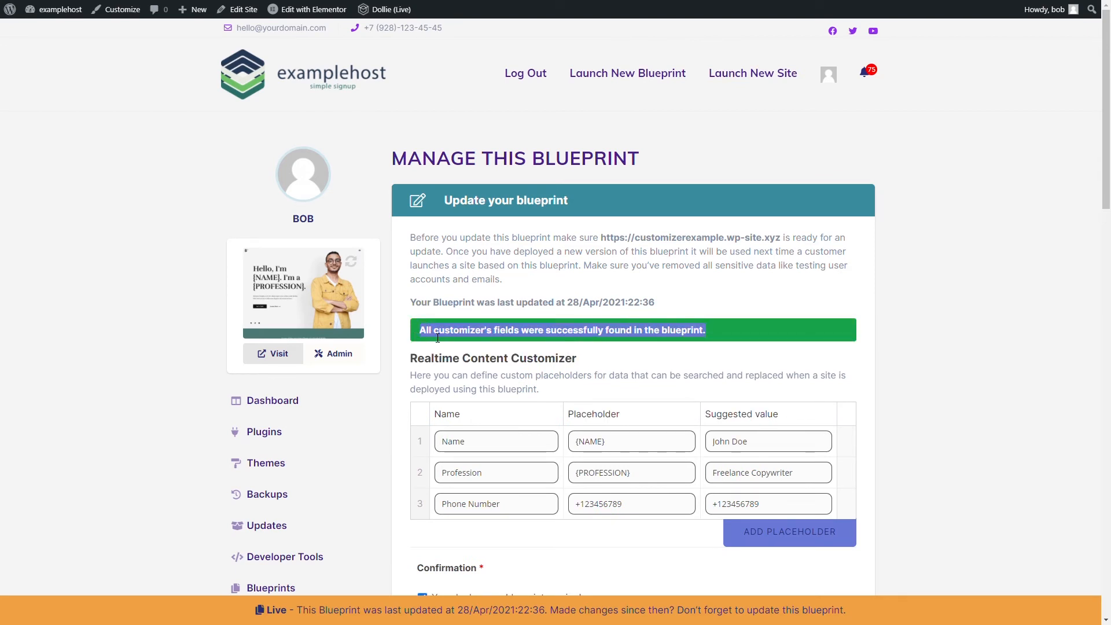
- Title the blueprint Copywriter and describe it as "A beautiful copywriter's theme in WordPress"
scroll(614, 370, "down", 10)
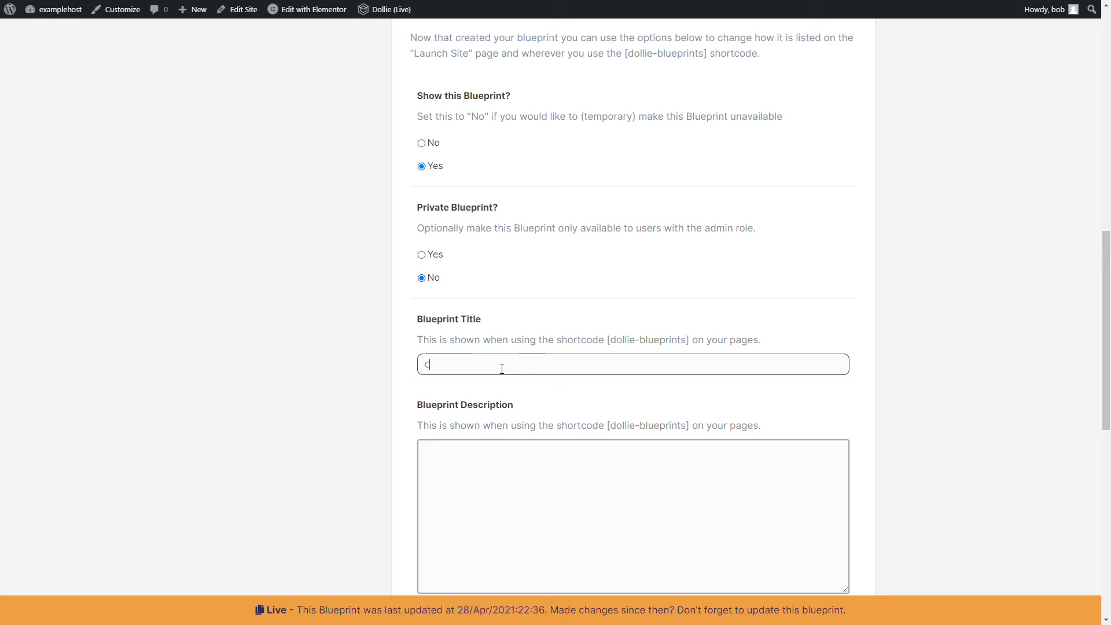
type("opywriter")
key("Tab")
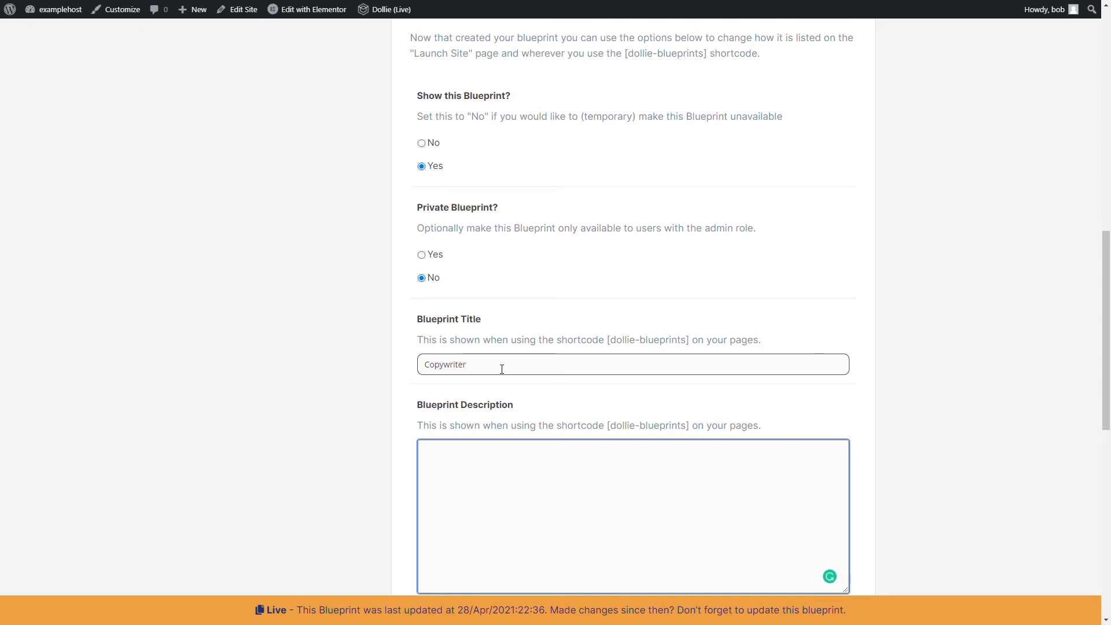
type("A beautiful copywriter's theme ")
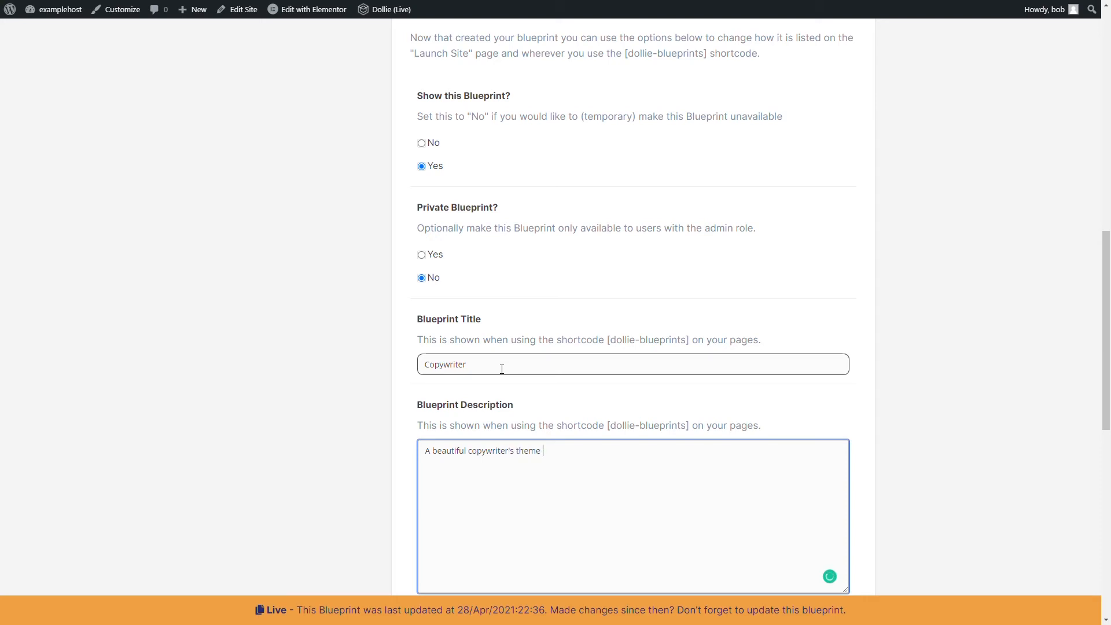
type("in WordPress")
- Link the blueprint to the hosting product Dollie Product, use Screenshot as its image and save the blueprint settings
scroll(504, 369, "down", 6)
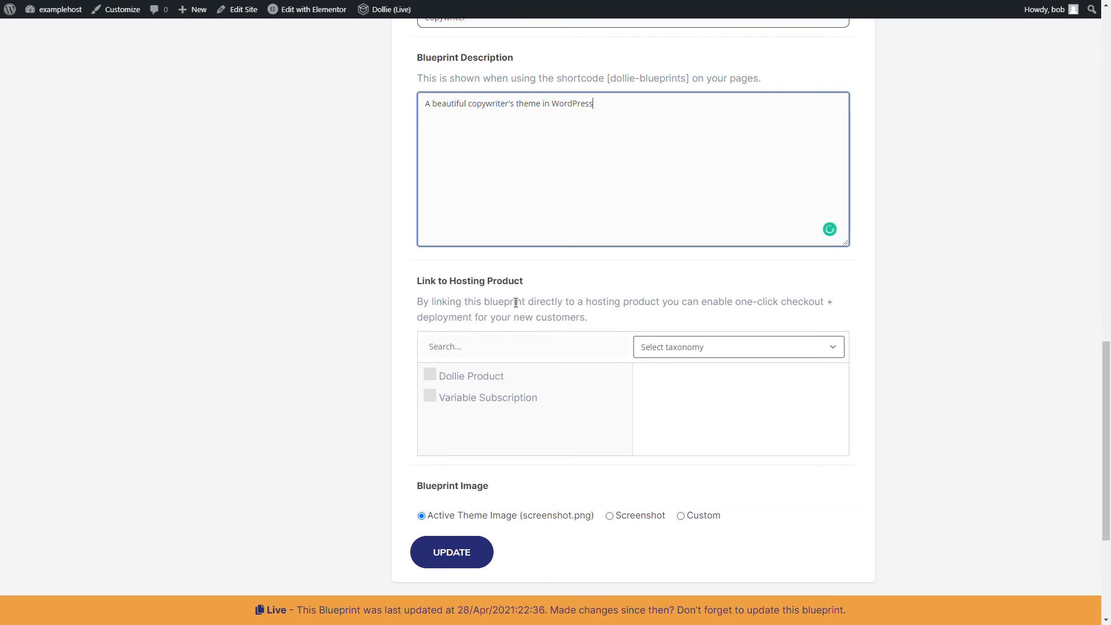
left_click(460, 379)
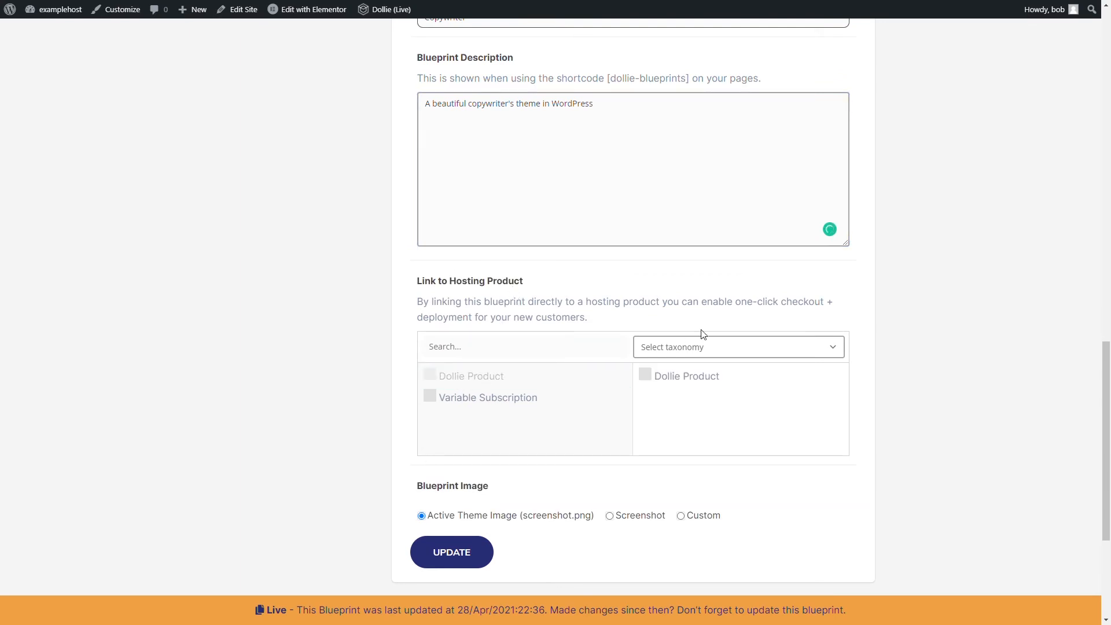
scroll(646, 321, "down", 3)
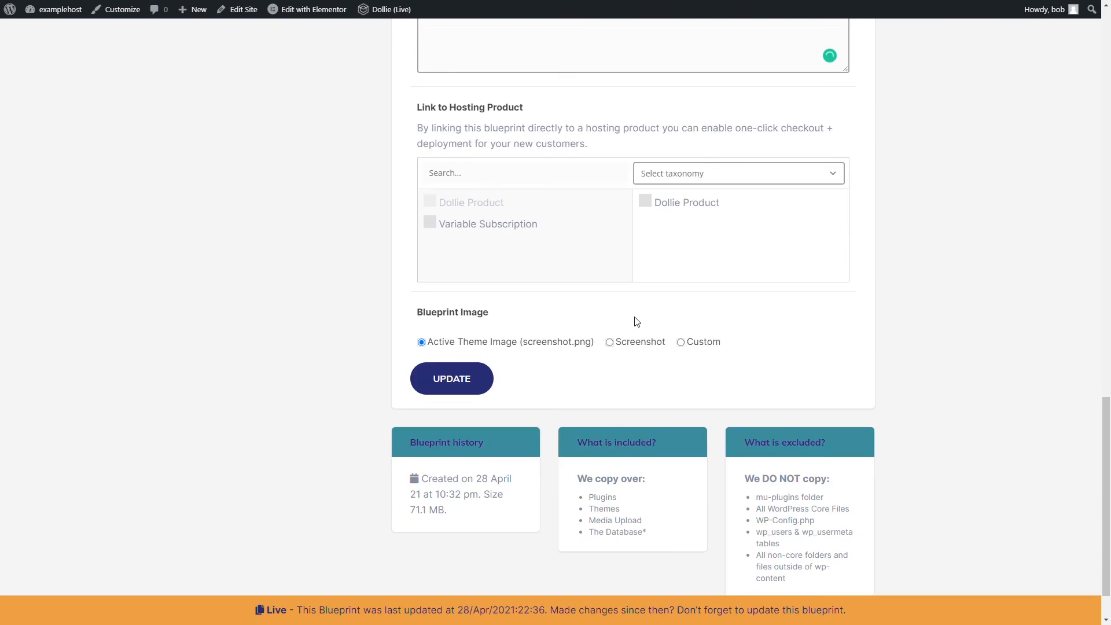
left_click(648, 346)
left_click(482, 380)
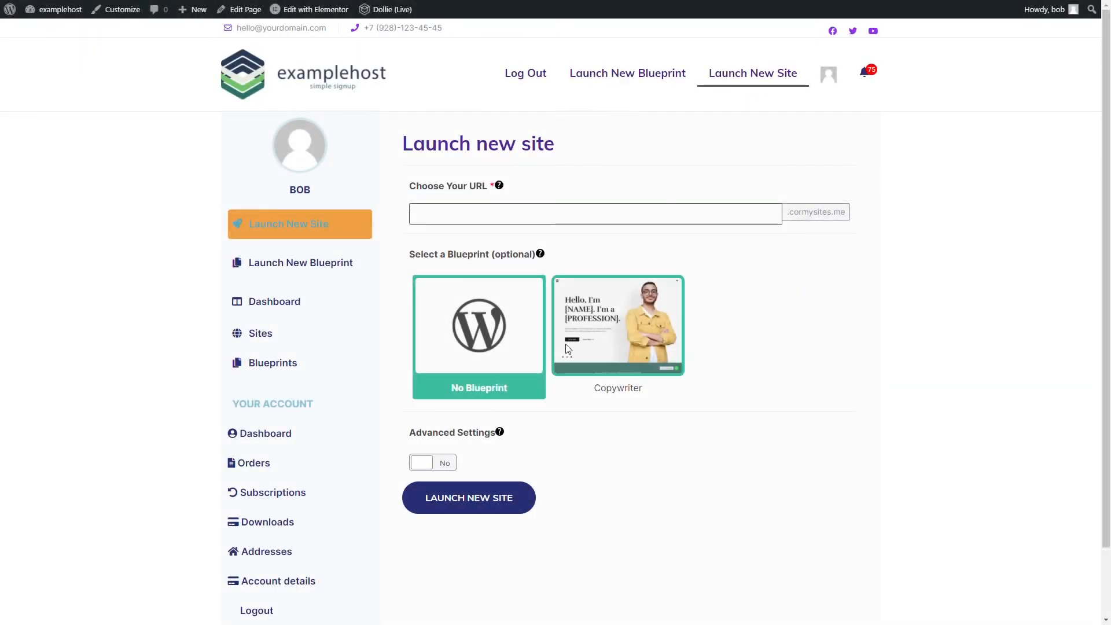
- Set the new site's URL to clienthelloworldcontentcustomizer and base the site on the Copywriter blueprint
left_click(510, 214)
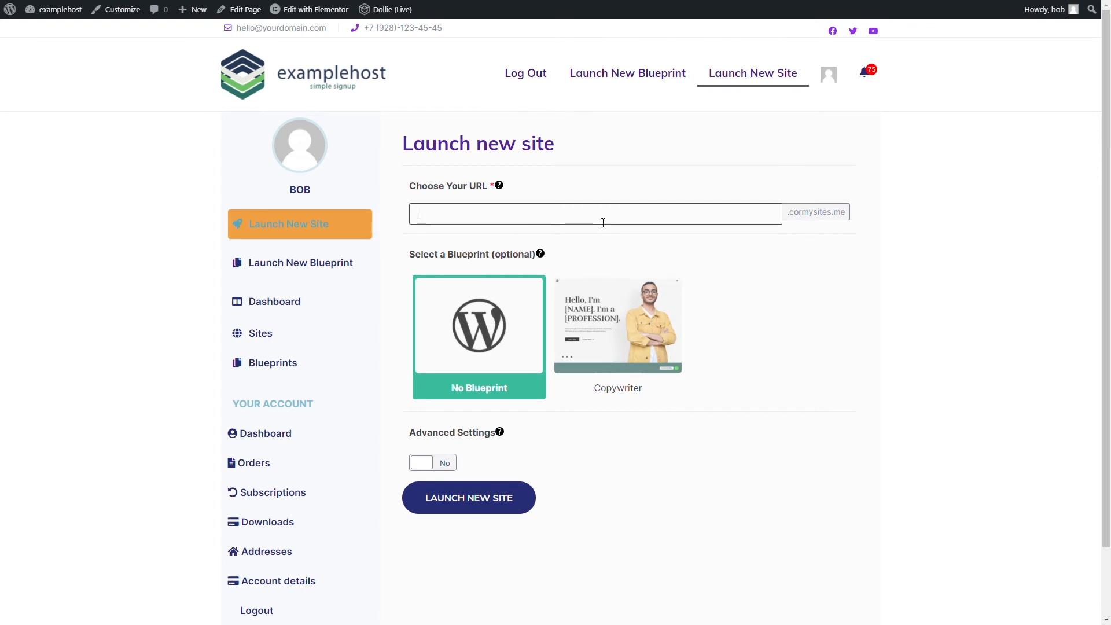
type("clienthelloworldcontent")
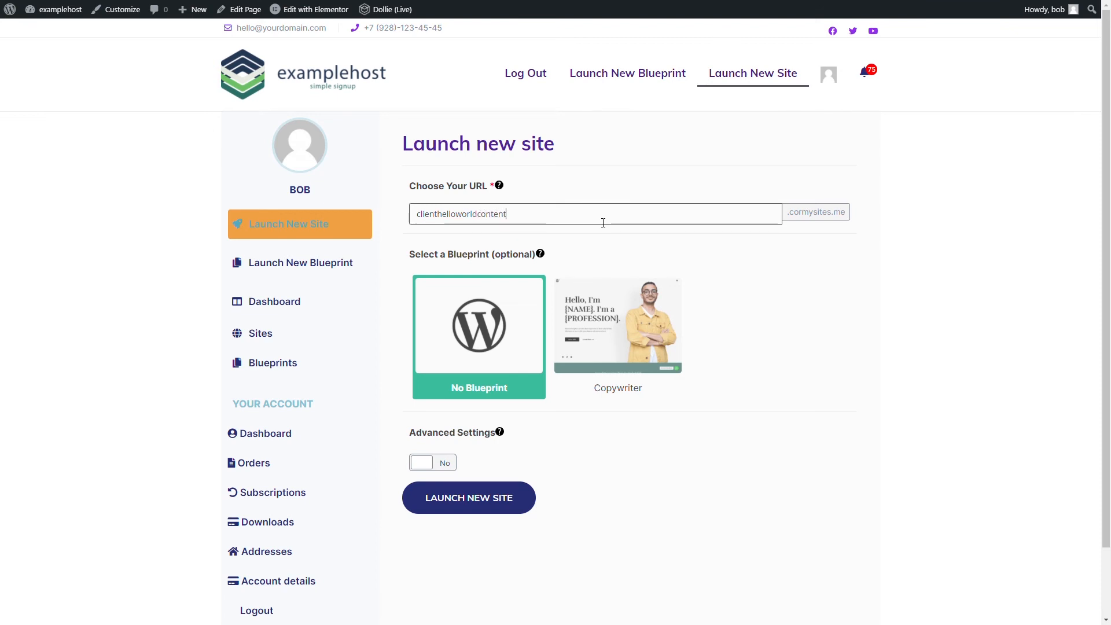
type("customizer")
left_click(617, 322)
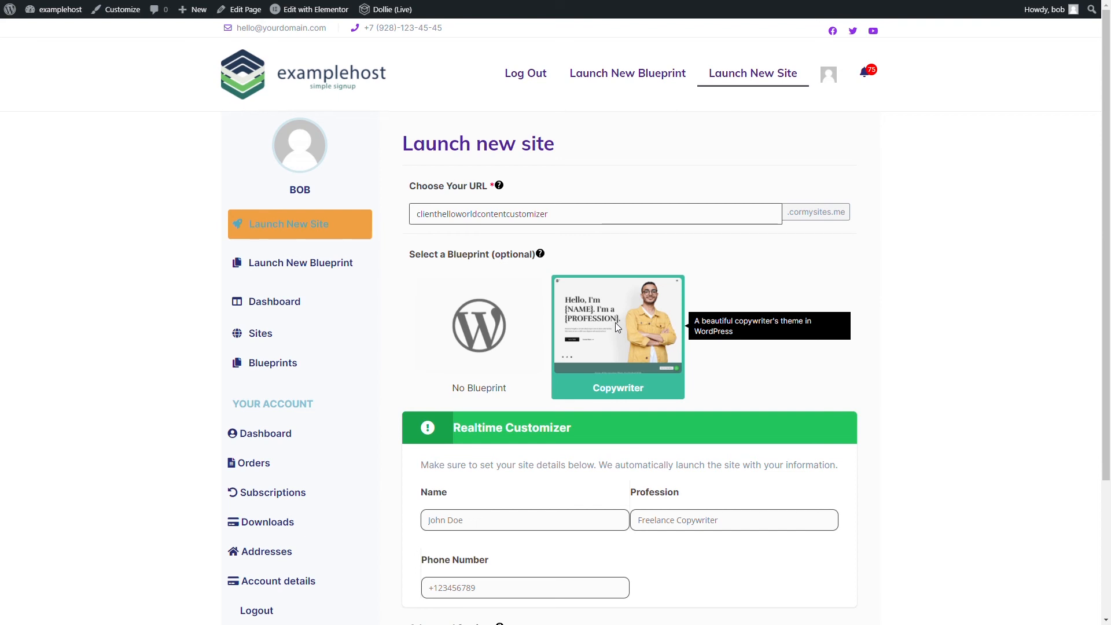
- Fill in the customizer details with the customer's full name, the profession WordSmith and the customer's phone number
scroll(610, 367, "down", 2)
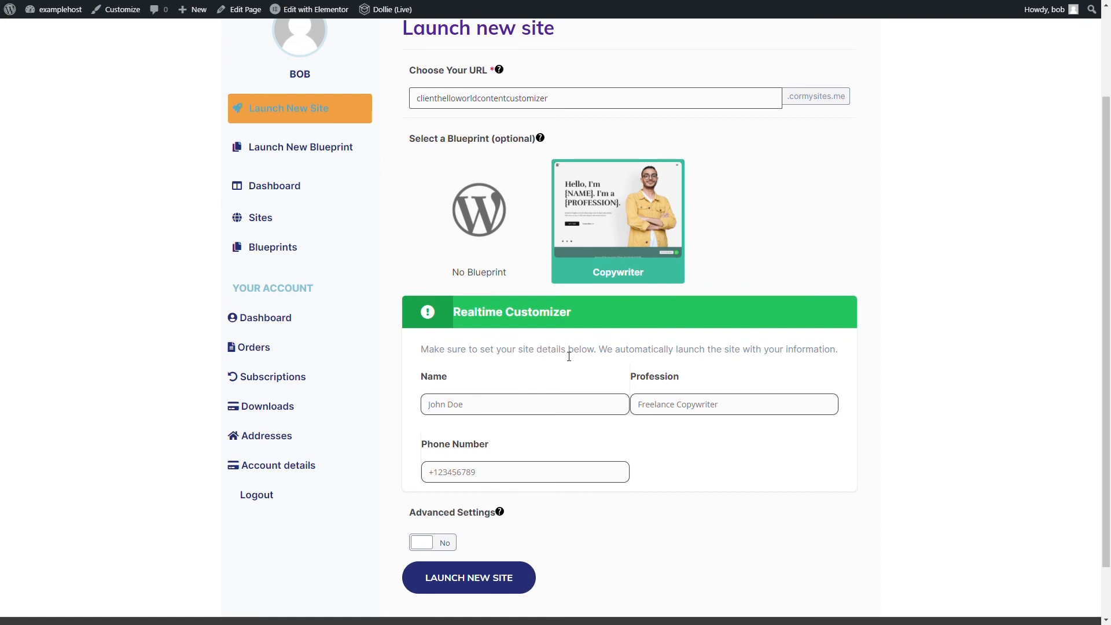
scroll(552, 371, "down", 1)
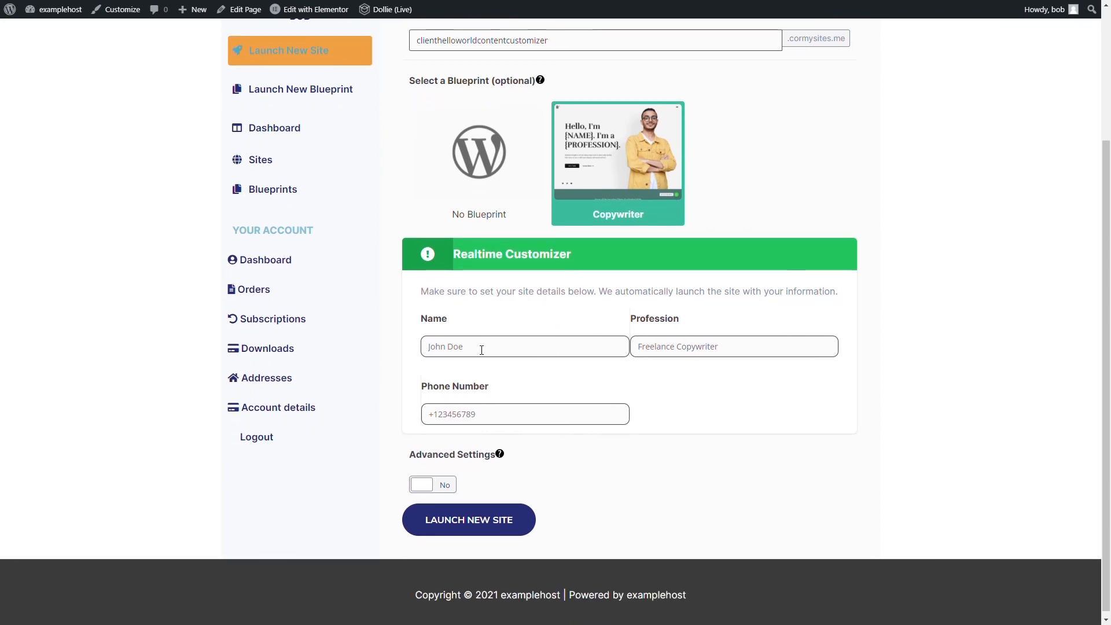
left_click(482, 349)
type("Cormac Ó Broin")
key("Tab")
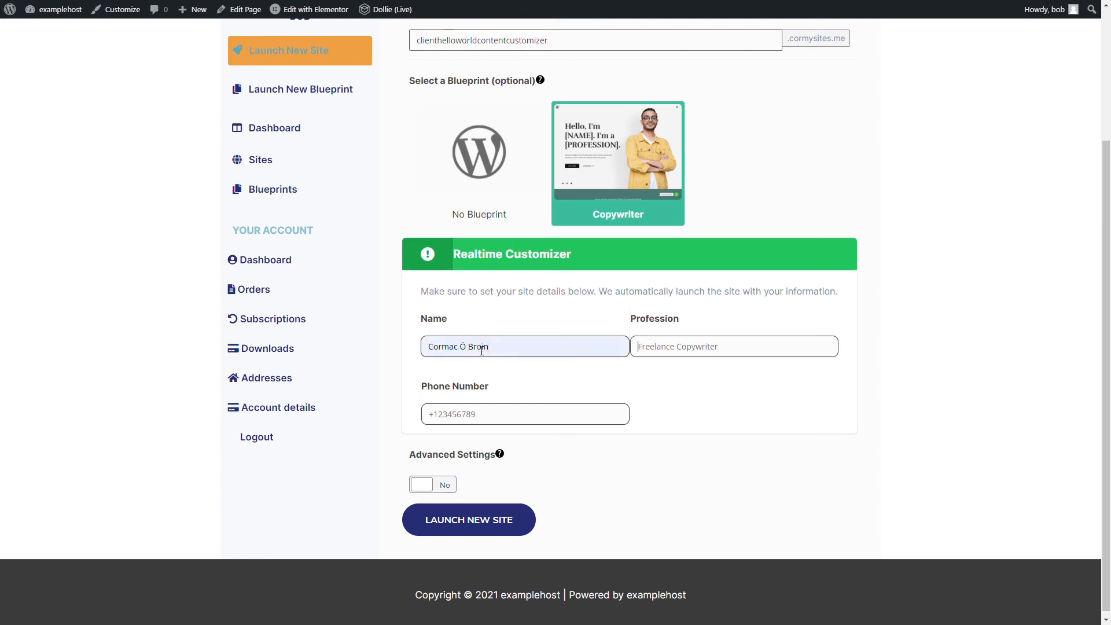
type("WordSmith")
key("Tab")
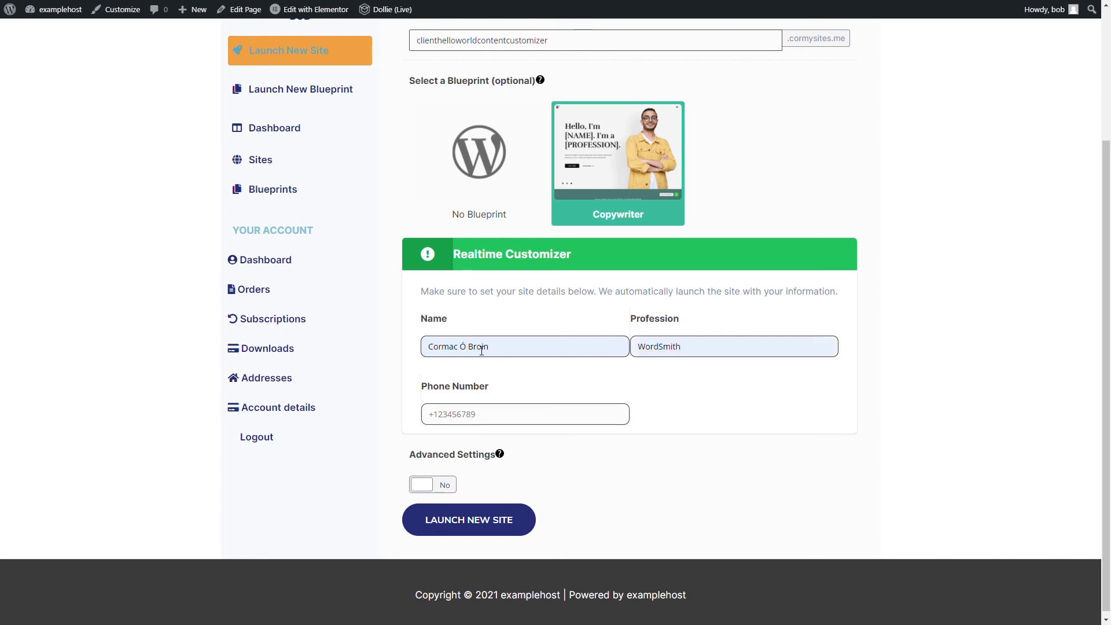
type("+987654321")
- Look over the optional advanced settings, switch them back off and launch the new site
scroll(450, 480, "down", 1)
left_click(451, 476)
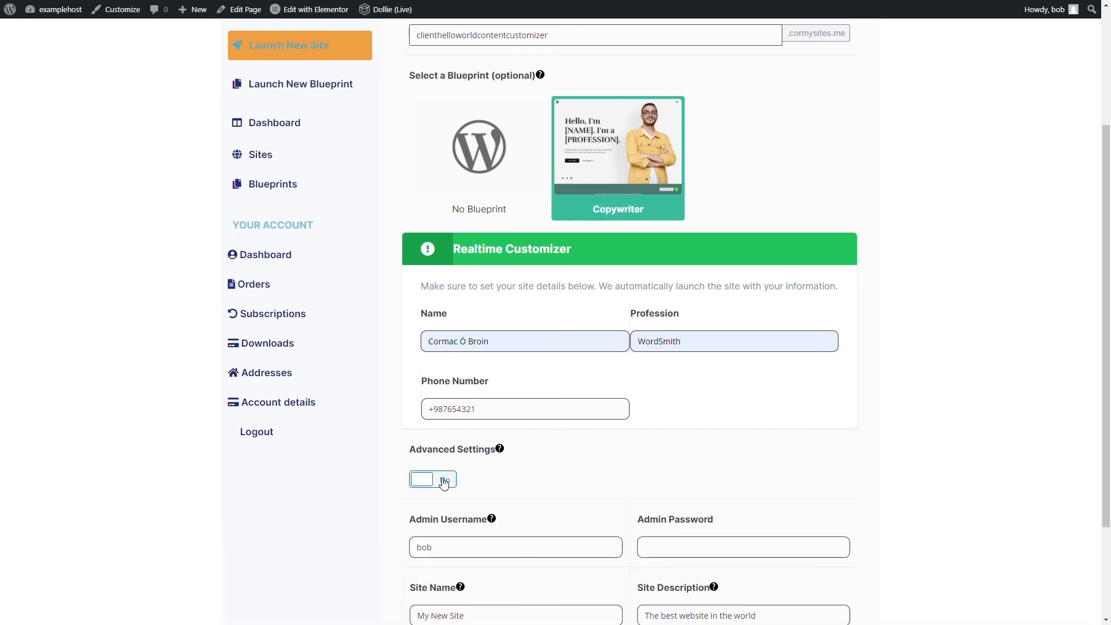
scroll(540, 440, "down", 3)
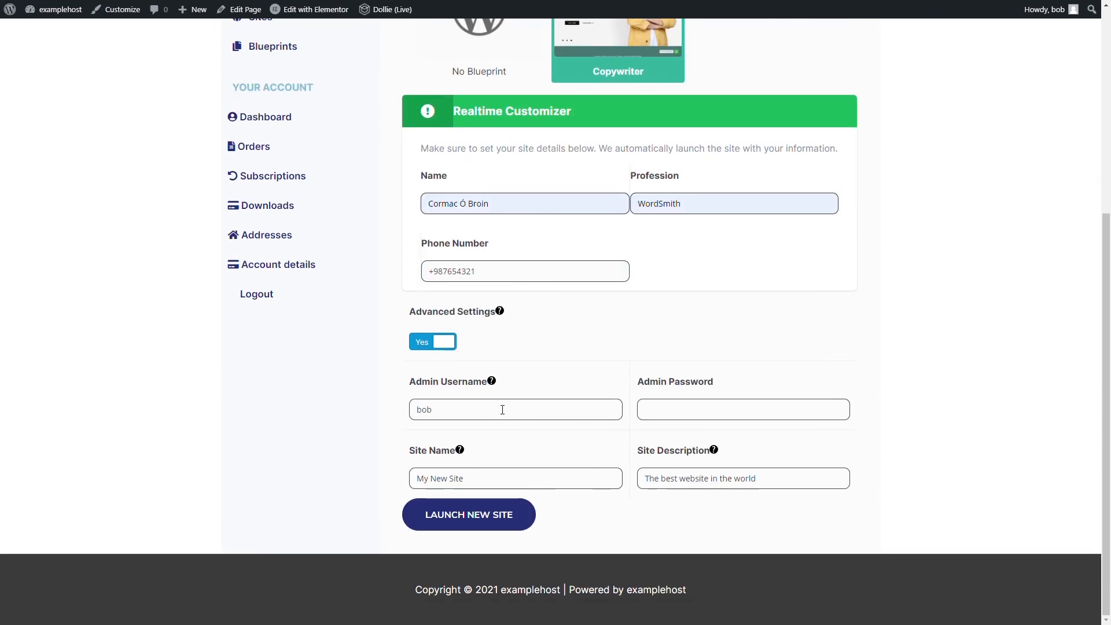
scroll(482, 418, "up", 3)
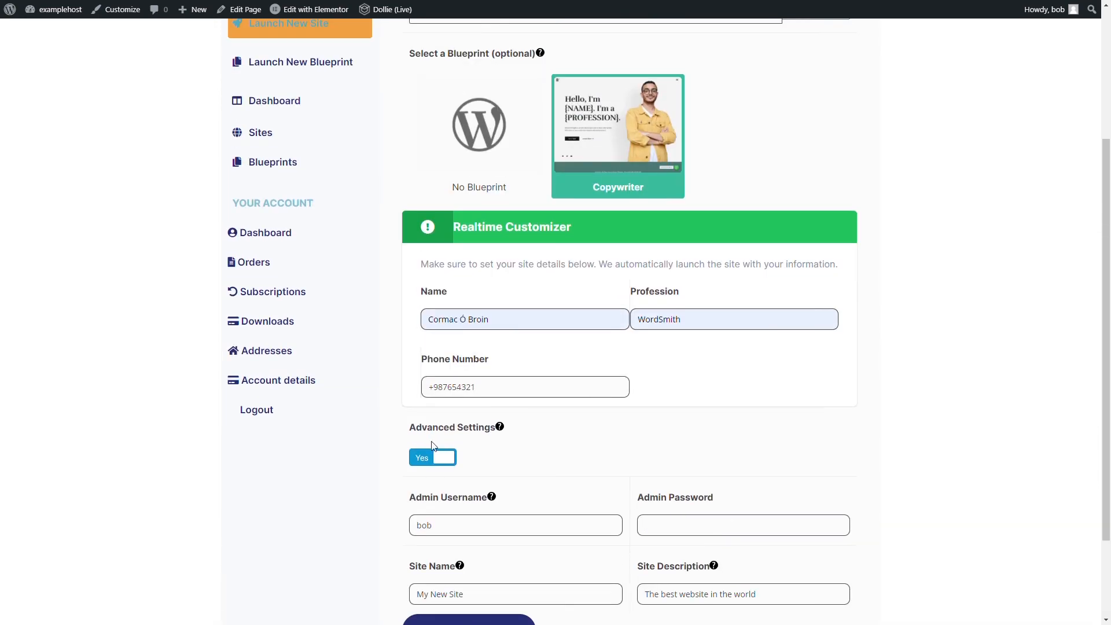
left_click(433, 479)
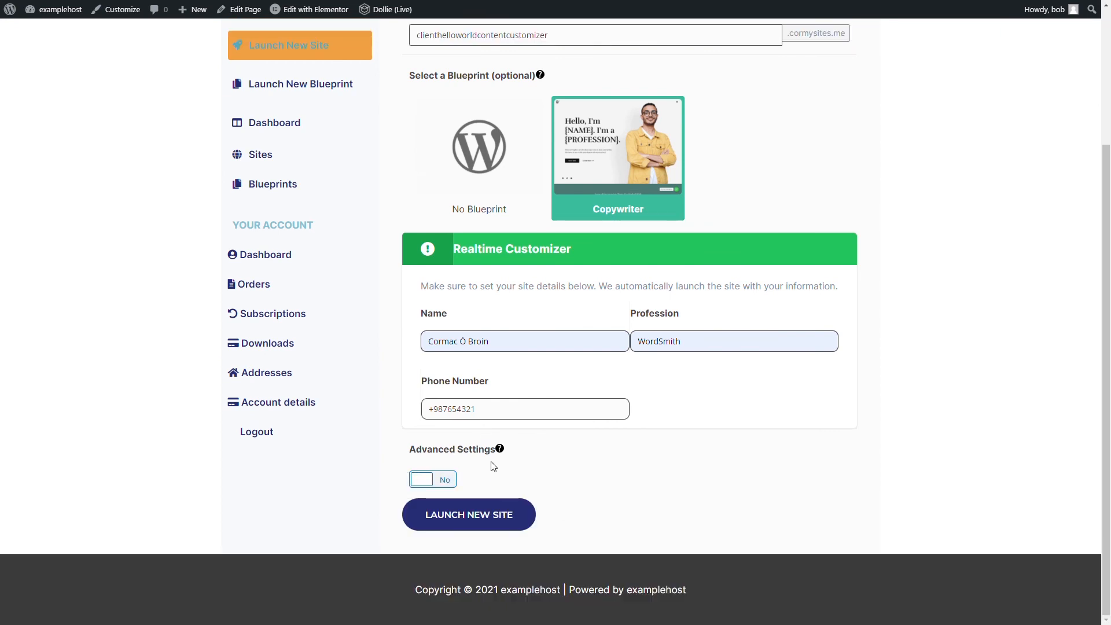
left_click(488, 522)
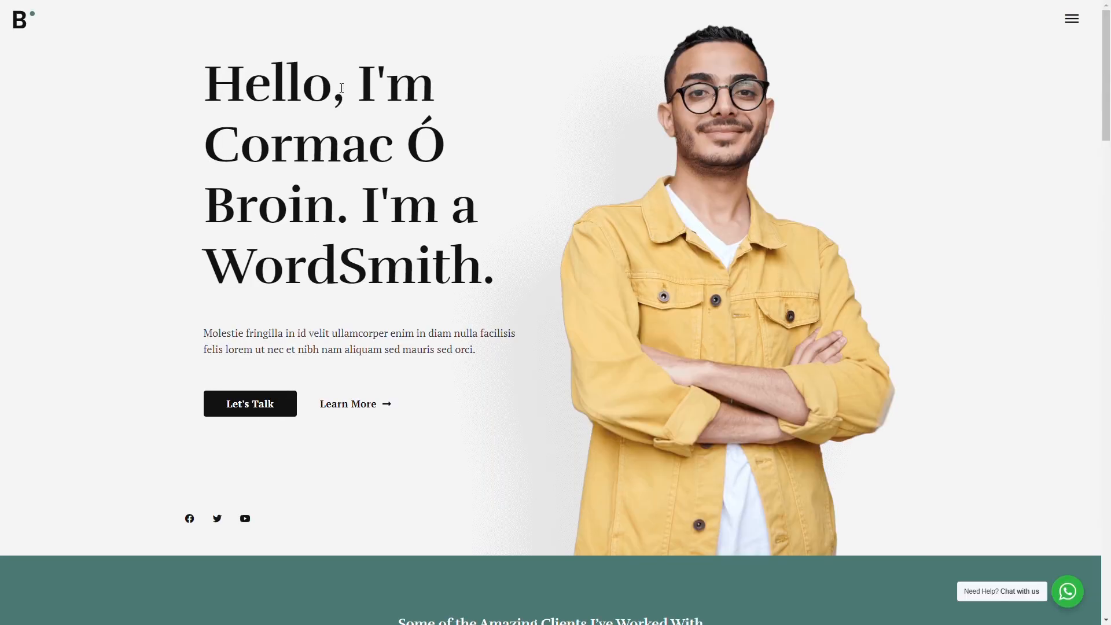
- Check the launched site's headline for the customer details and open a WhatsApp chat with the contact in the chat widget
left_click_drag(342, 88, 496, 301)
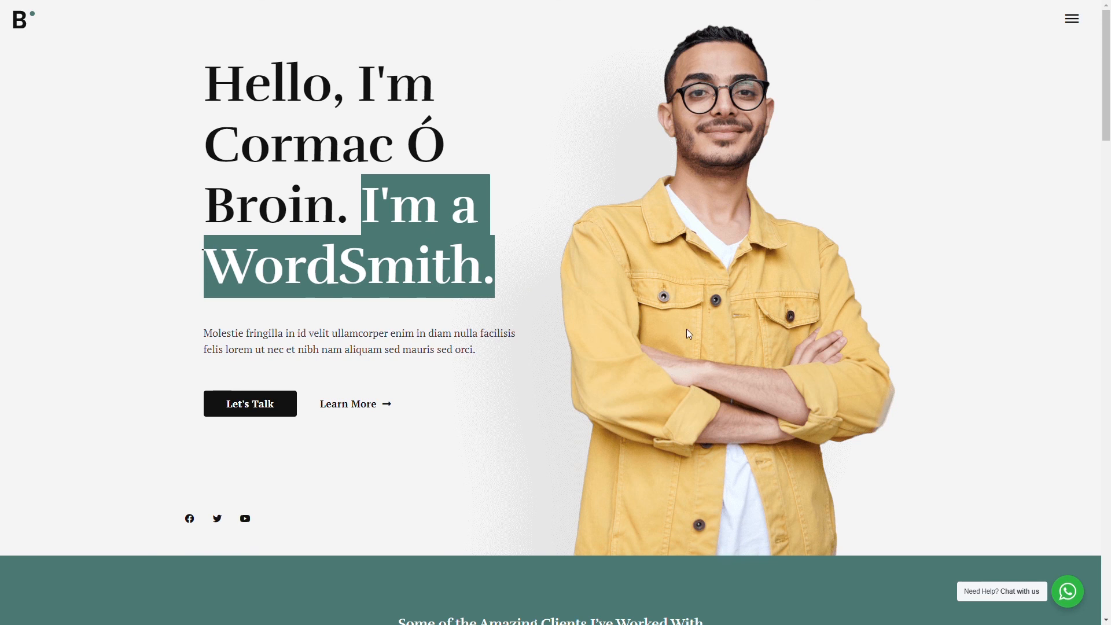
left_click(1014, 598)
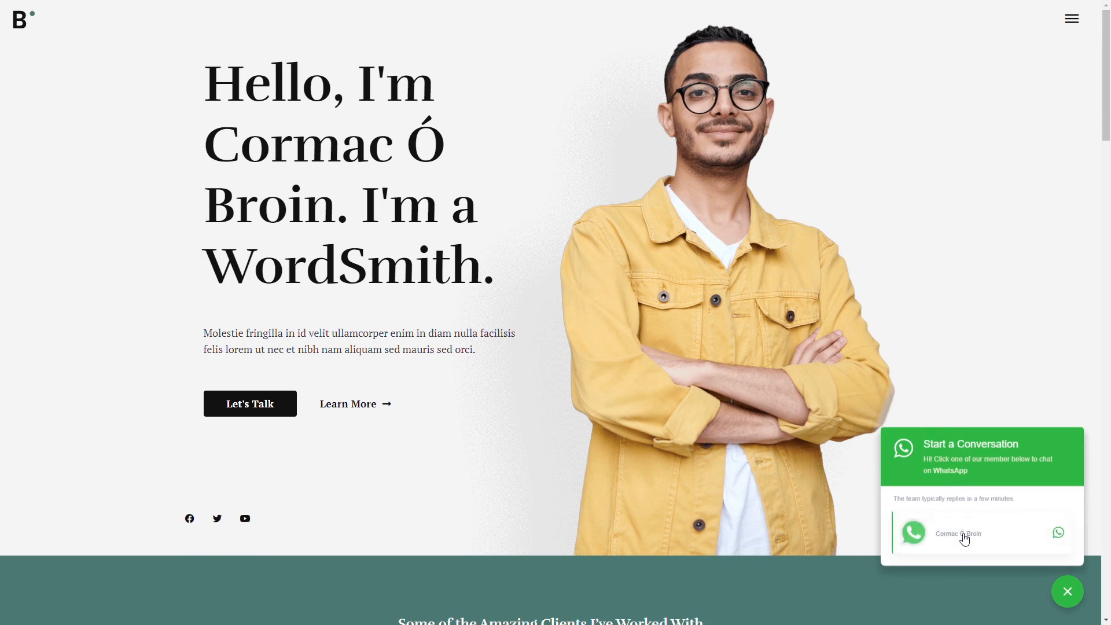
left_click(965, 540)
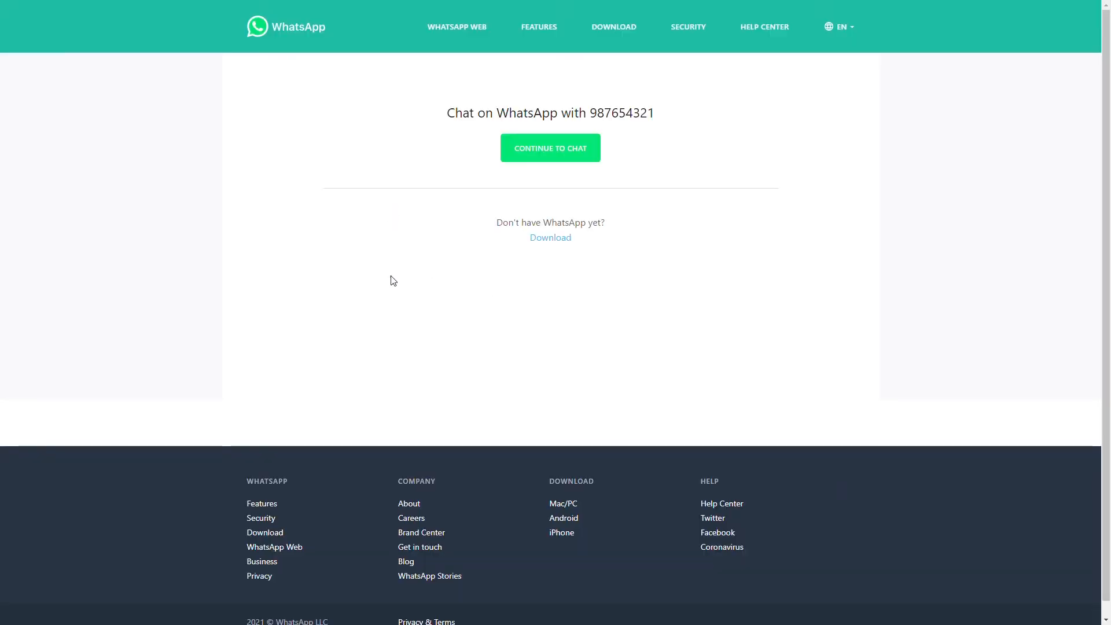